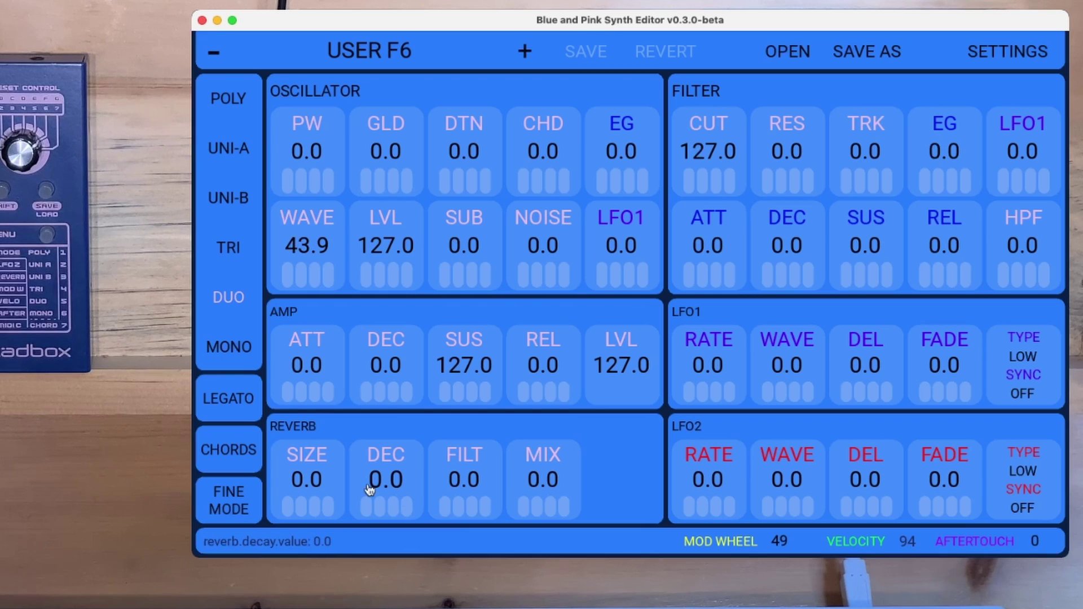
- Open the chord editor to review the chord settings
click(223, 447)
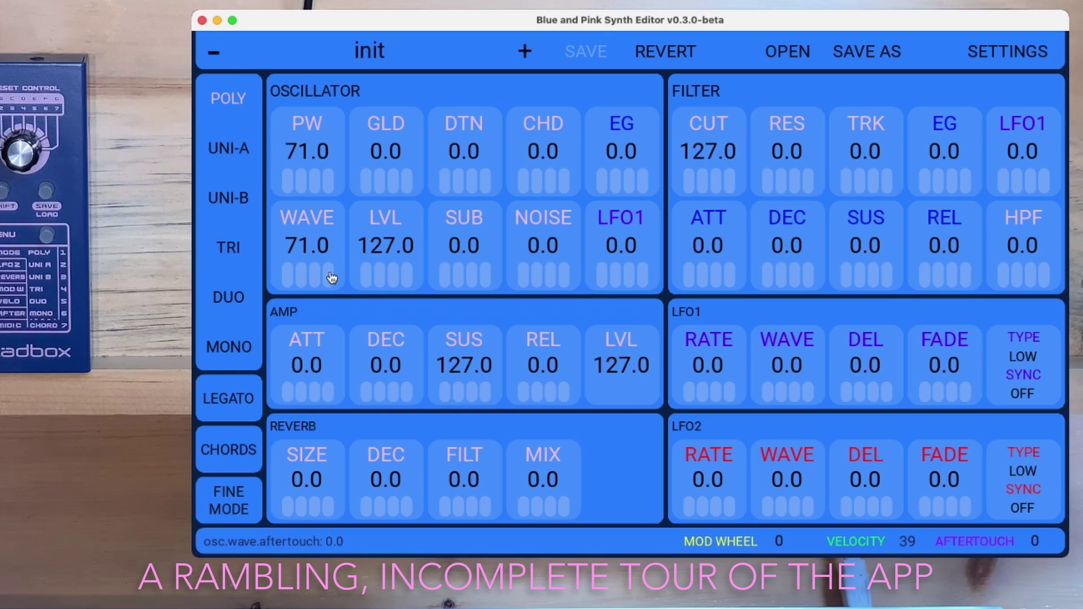
- Open the MIDI and connection settings page
click(995, 57)
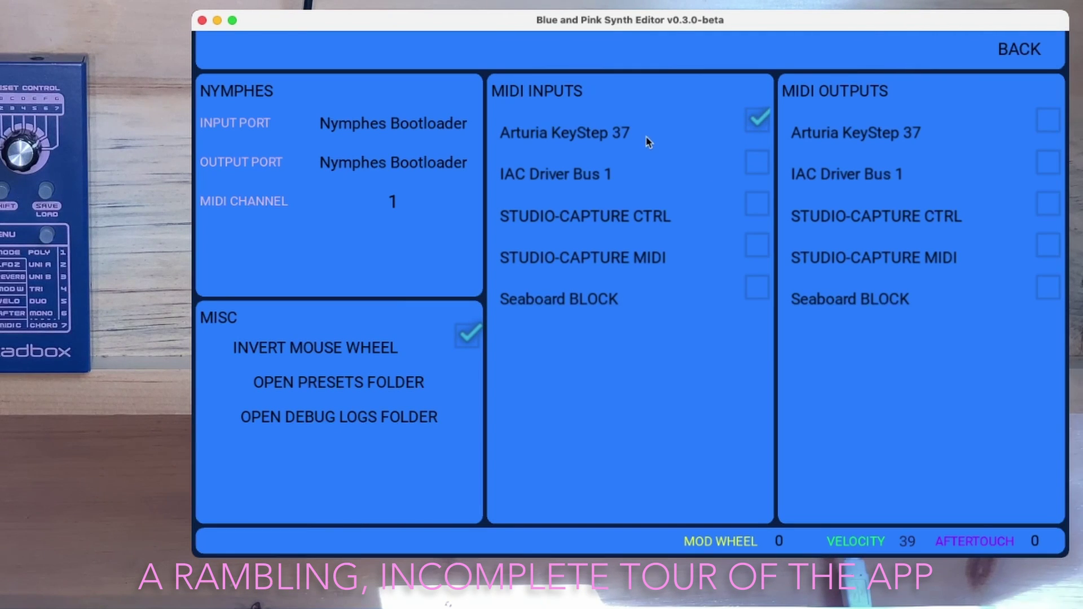
- Return to the synth parameters and load the USER A1 preset
click(1019, 50)
click(394, 49)
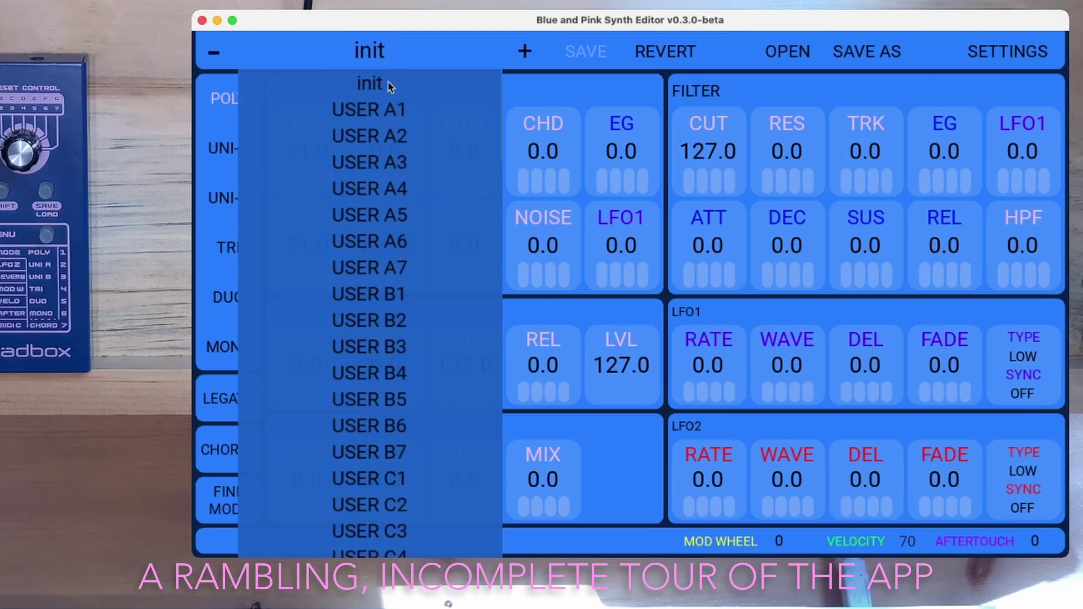
click(397, 110)
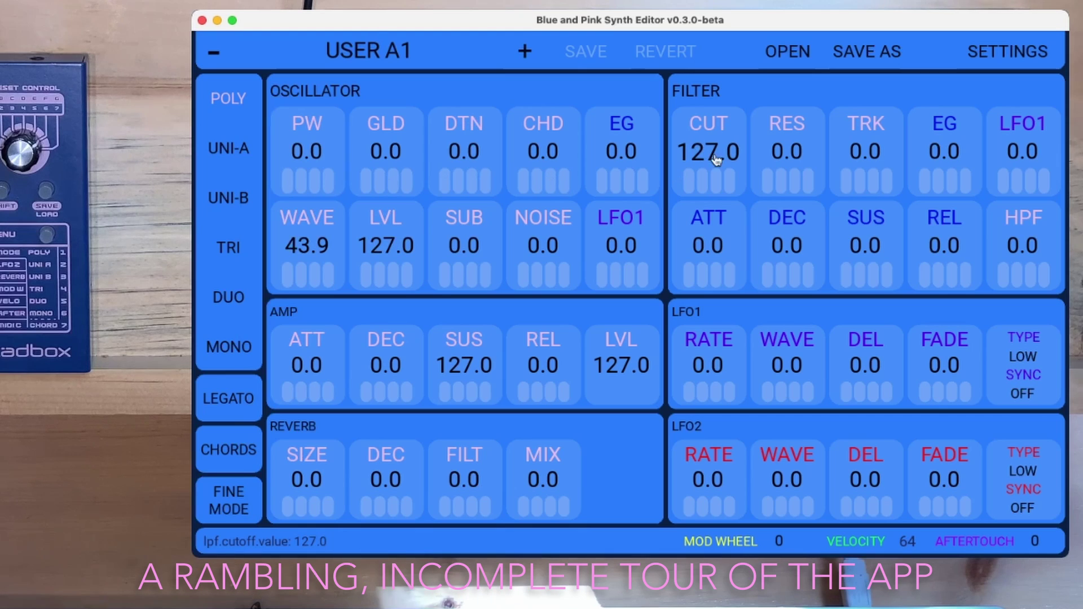
- Lower cutoff to 97 with LFO2 modulating it, and set LFO2 to HIGH at rate 37
drag(713, 157, 710, 246)
drag(688, 189, 689, 11)
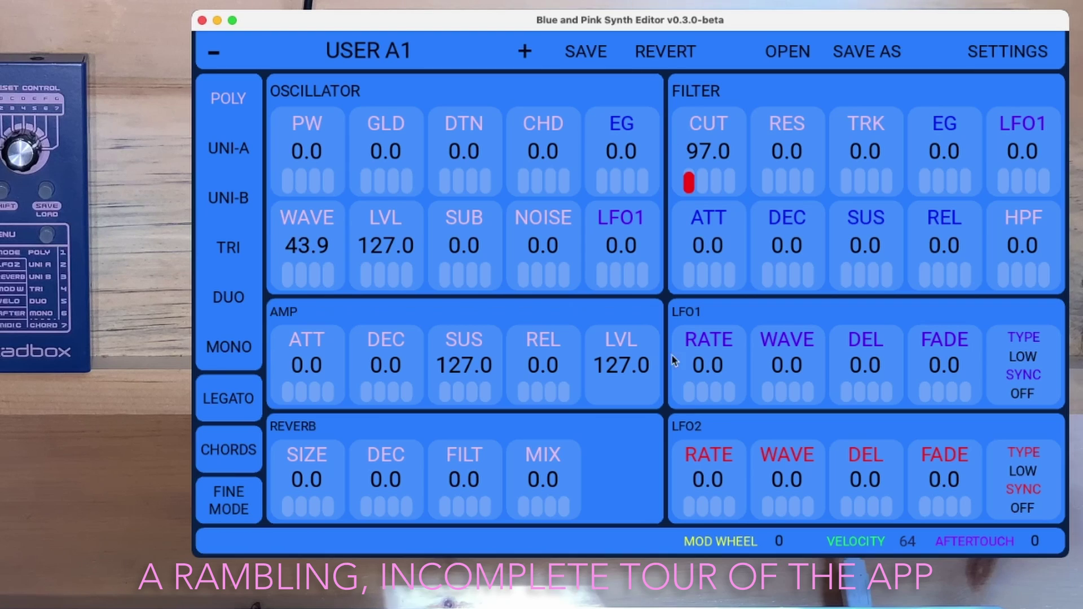
drag(704, 499, 720, 259)
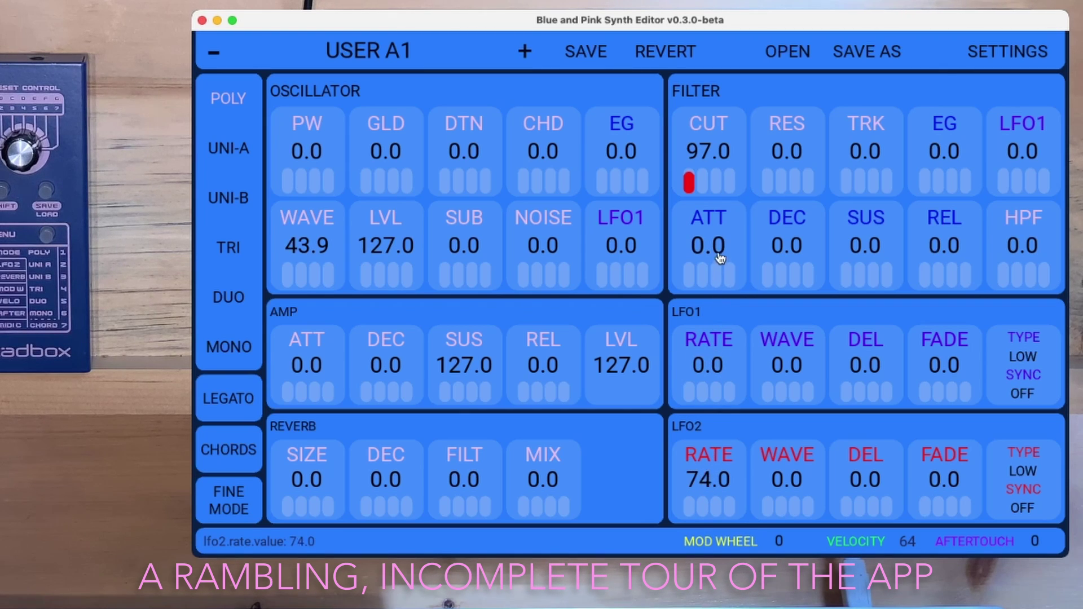
click(1022, 470)
drag(722, 475, 733, 549)
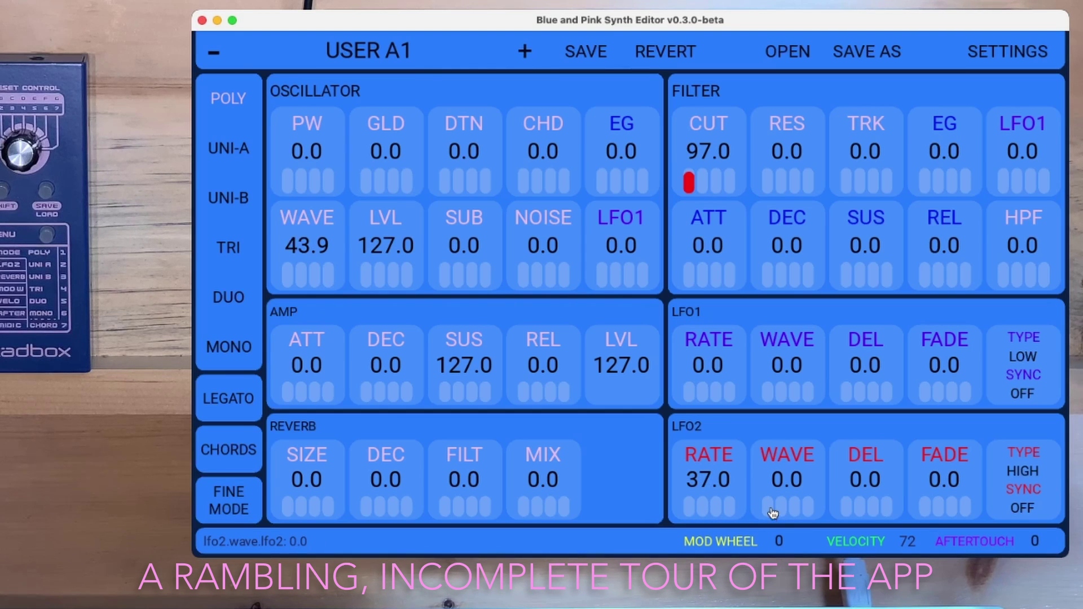
- Route LFO2 to its own WAVE and set the LFO2 rate to 17.0
drag(773, 502, 768, 457)
drag(767, 404, 767, 379)
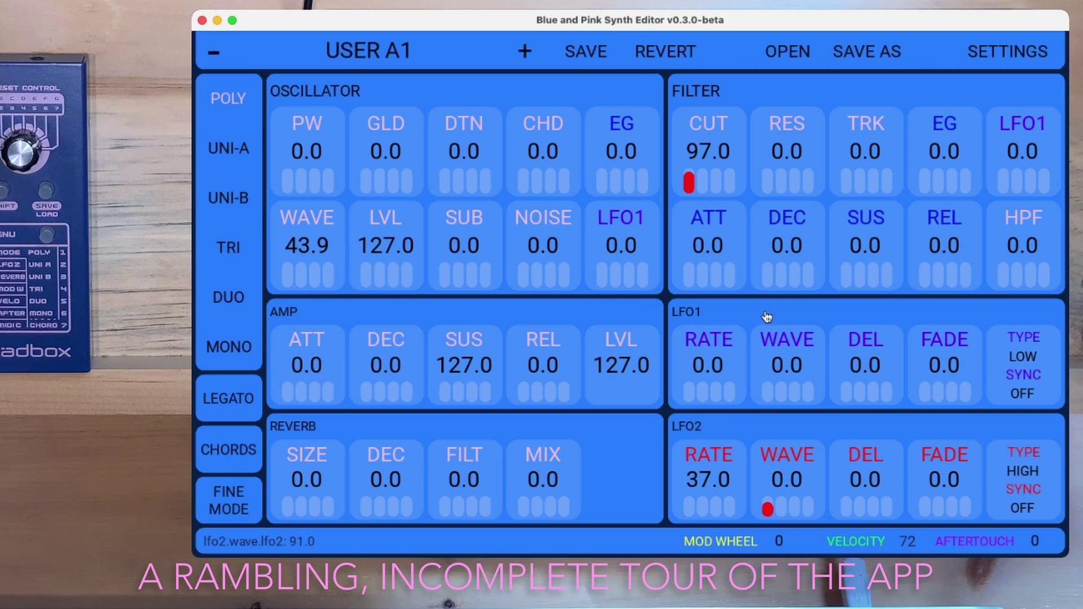
drag(701, 500, 709, 581)
drag(764, 507, 770, 511)
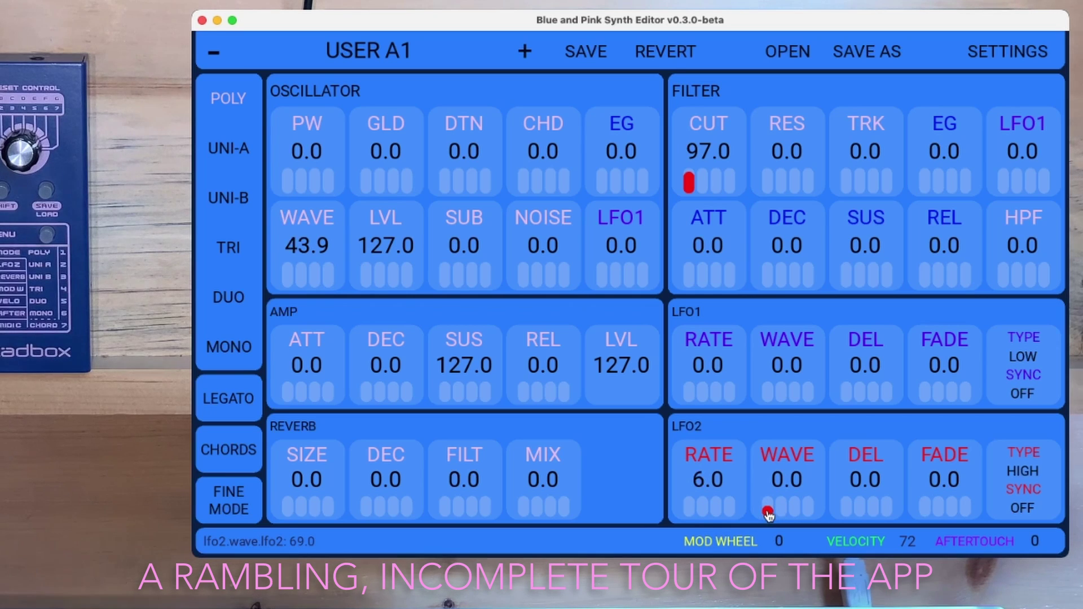
drag(715, 480, 714, 458)
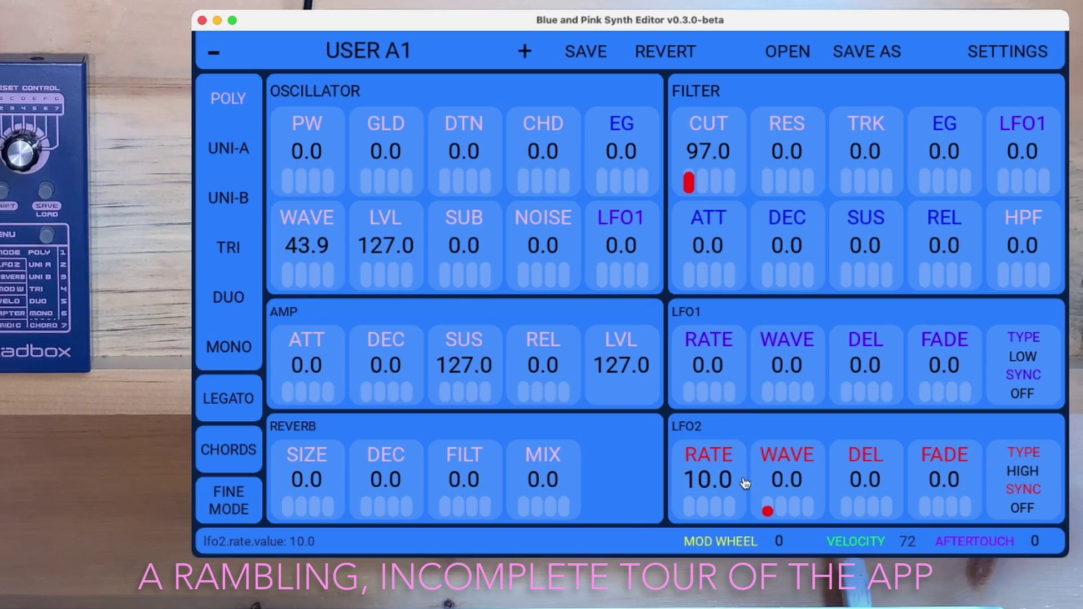
scroll(715, 478, up, 3)
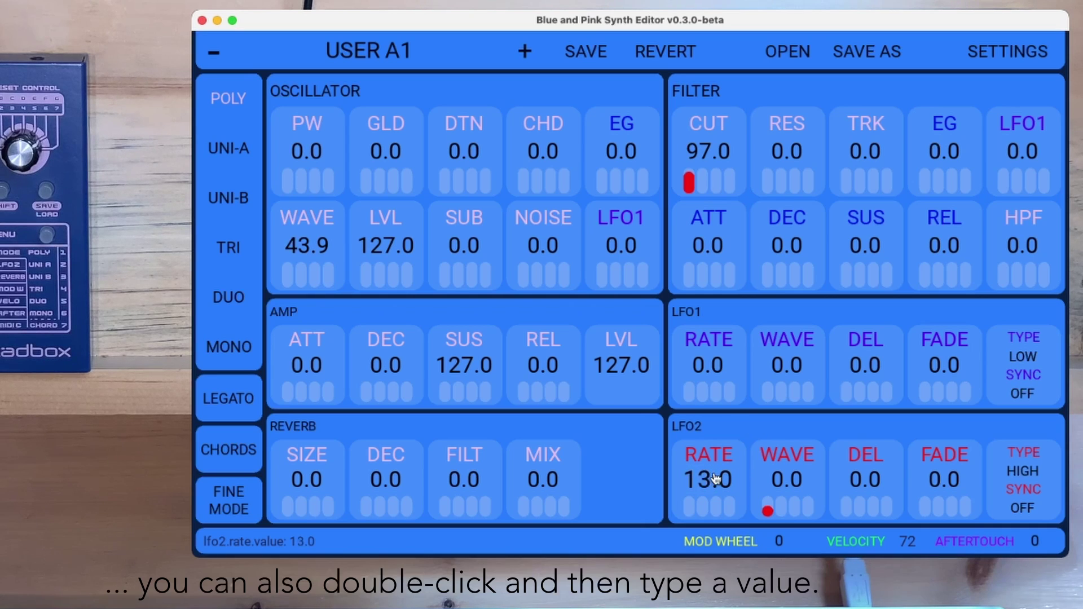
scroll(715, 479, up, 6)
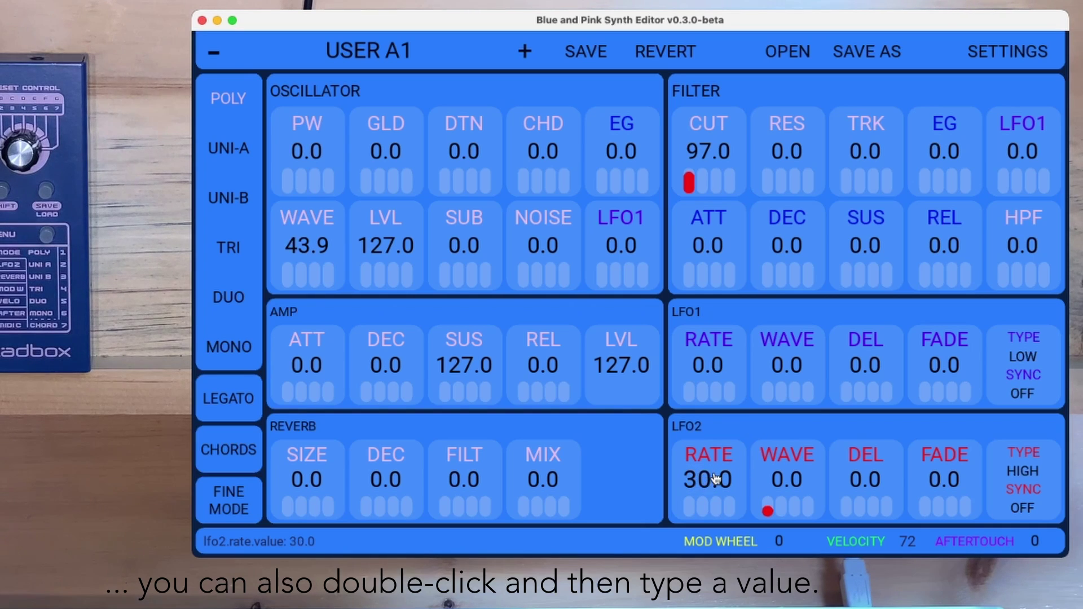
scroll(715, 478, up, 6)
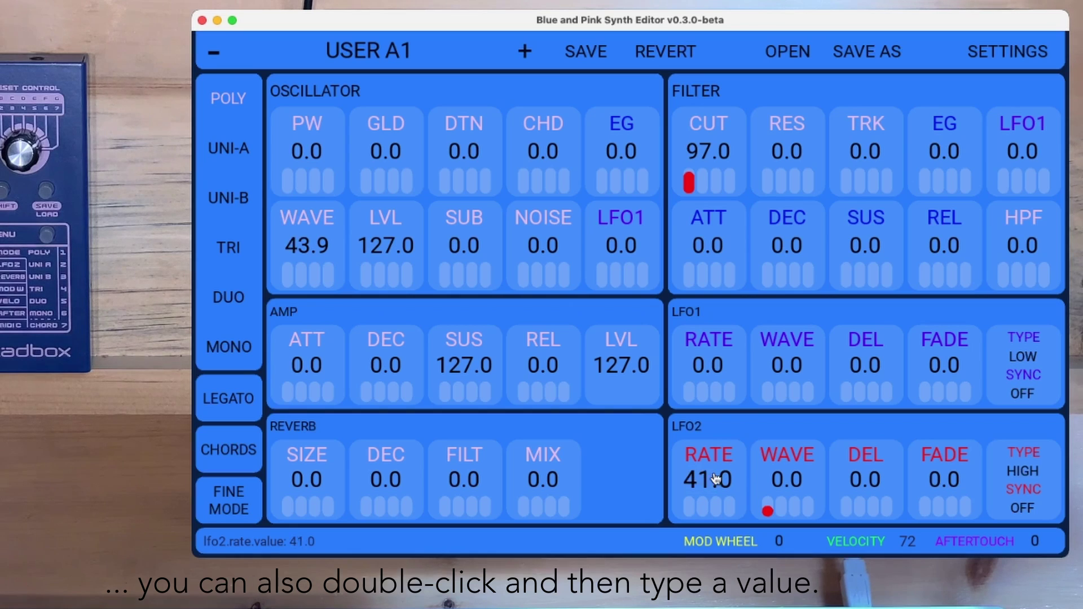
scroll(715, 479, down, 14)
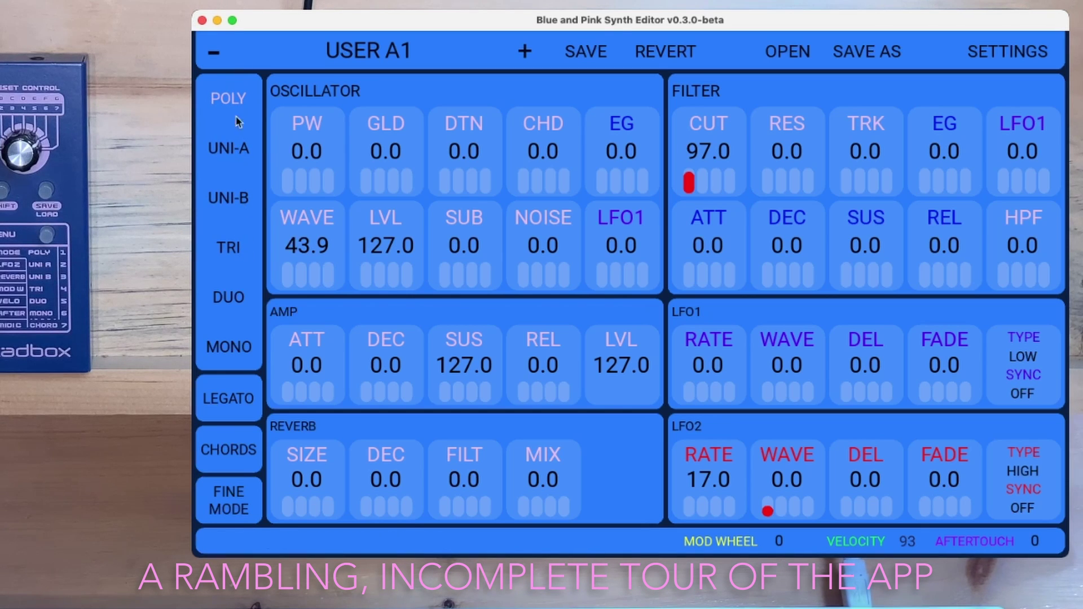
- Select UNI-A, set resonance to 27, route LFO2 to pulse width (109), and set LFO2 rate 21
click(238, 152)
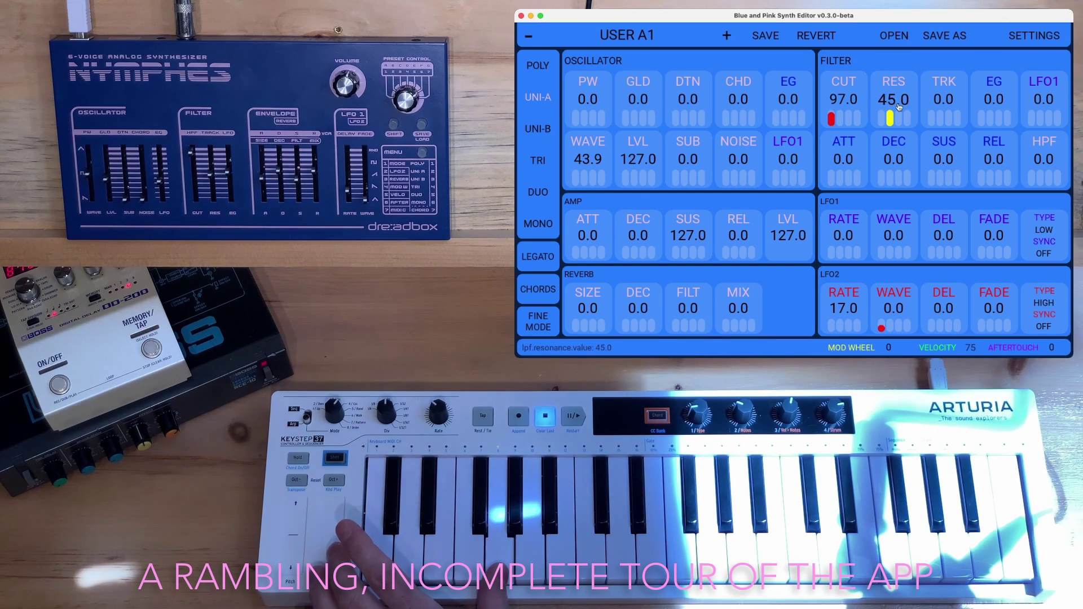
drag(787, 151, 793, 218)
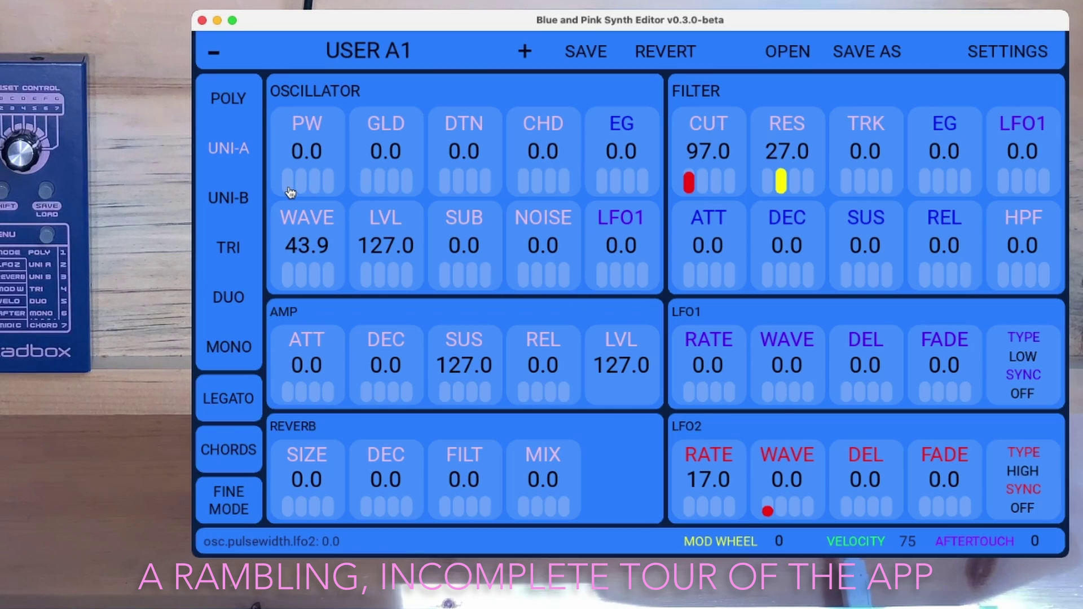
drag(291, 193, 277, 1)
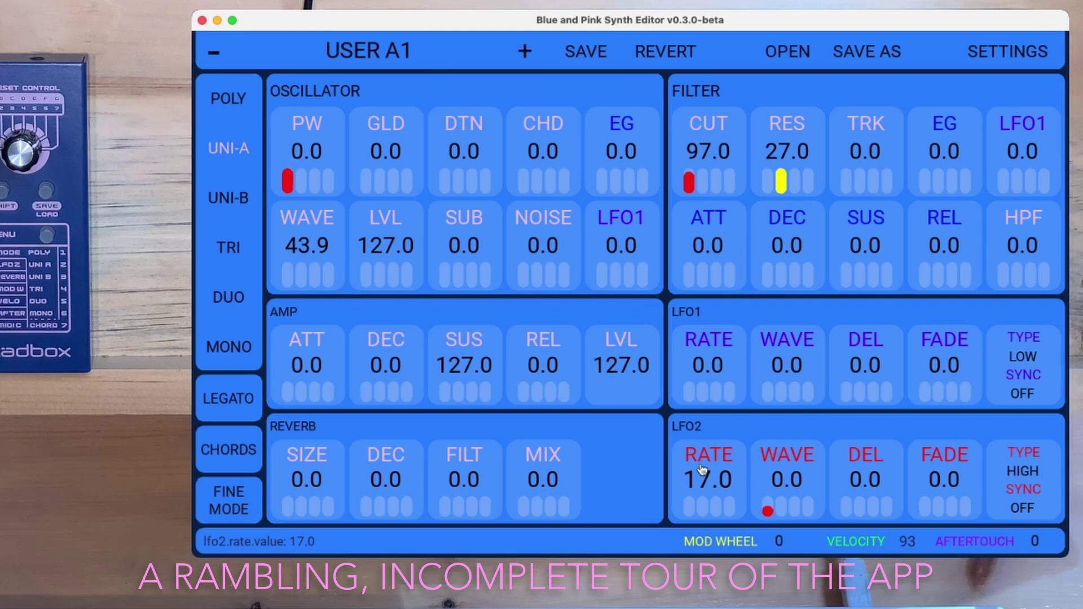
scroll(710, 457, up, 5)
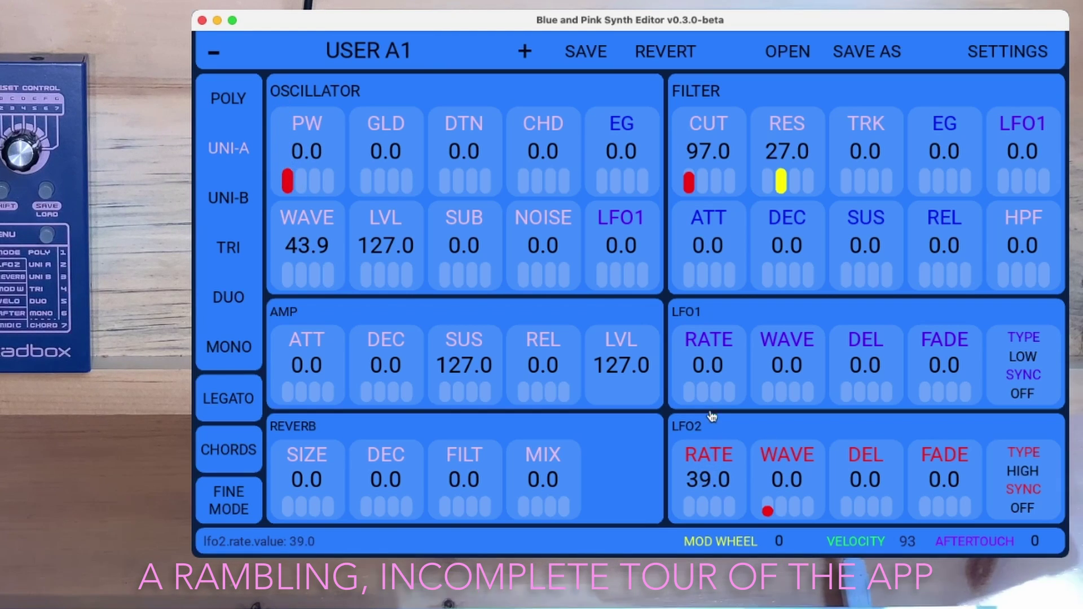
scroll(711, 458, down, 5)
scroll(711, 459, down, 4)
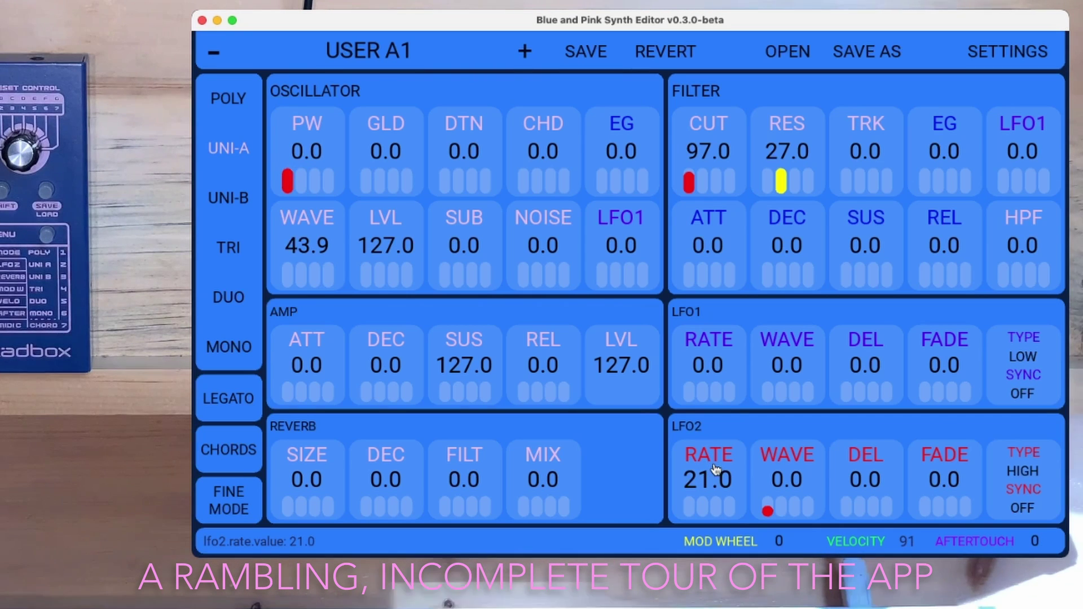
- Open the chord editor for Chord 0
click(229, 450)
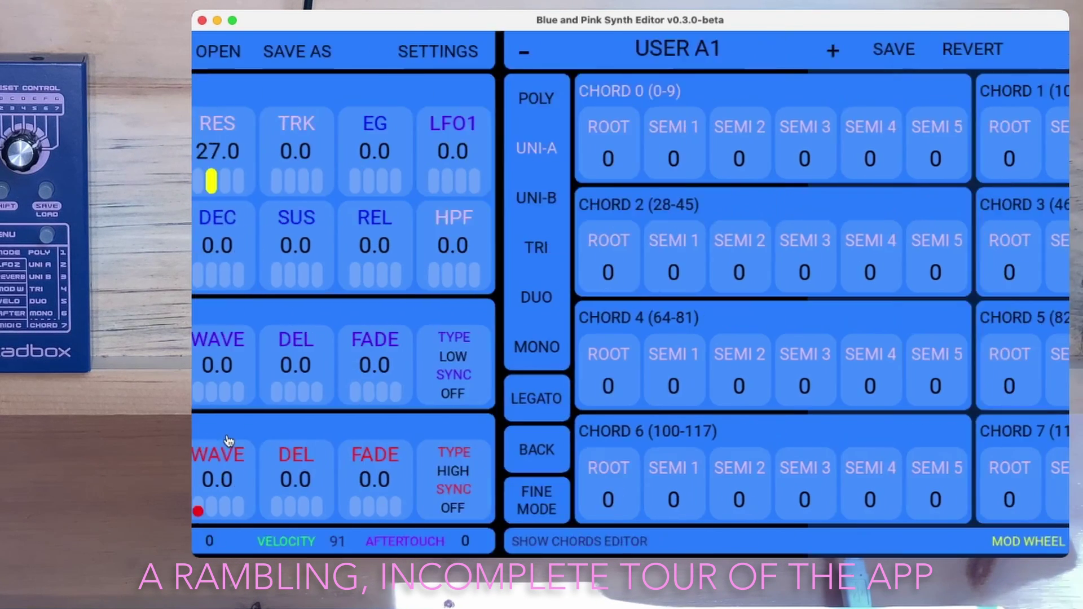
click(226, 448)
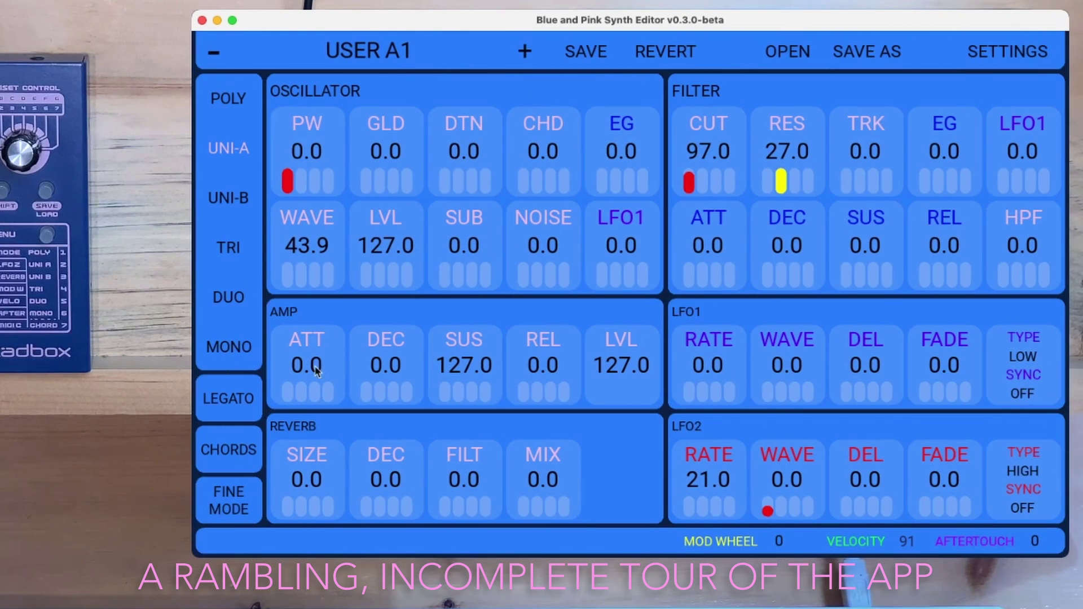
click(217, 449)
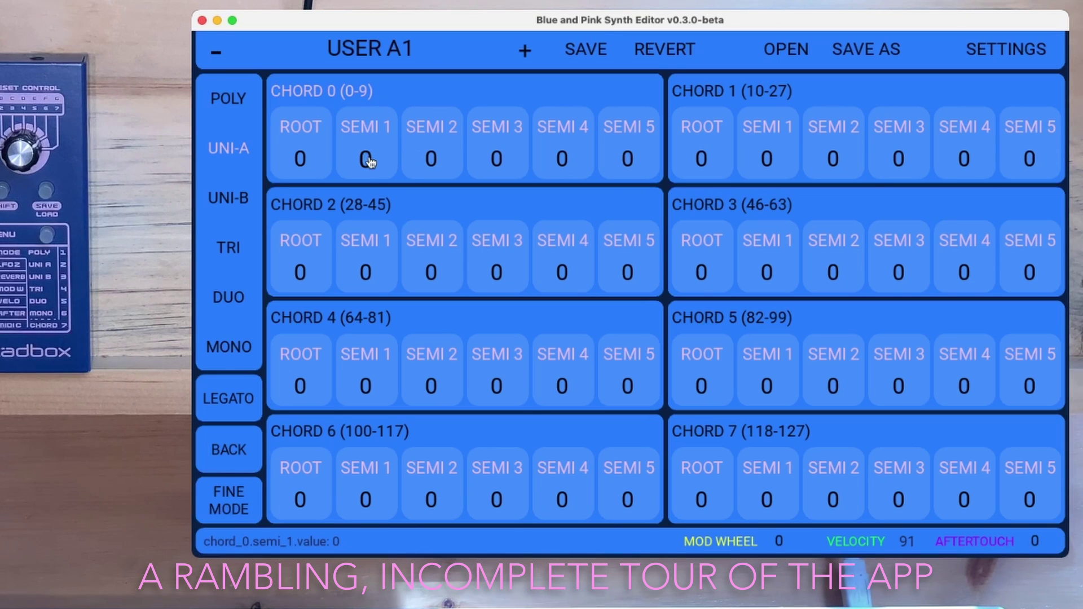
- Set Chord 0 SEMI 1–4 to 12, -12, 24 and 19, then return to the main page
scroll(370, 163, up, 12)
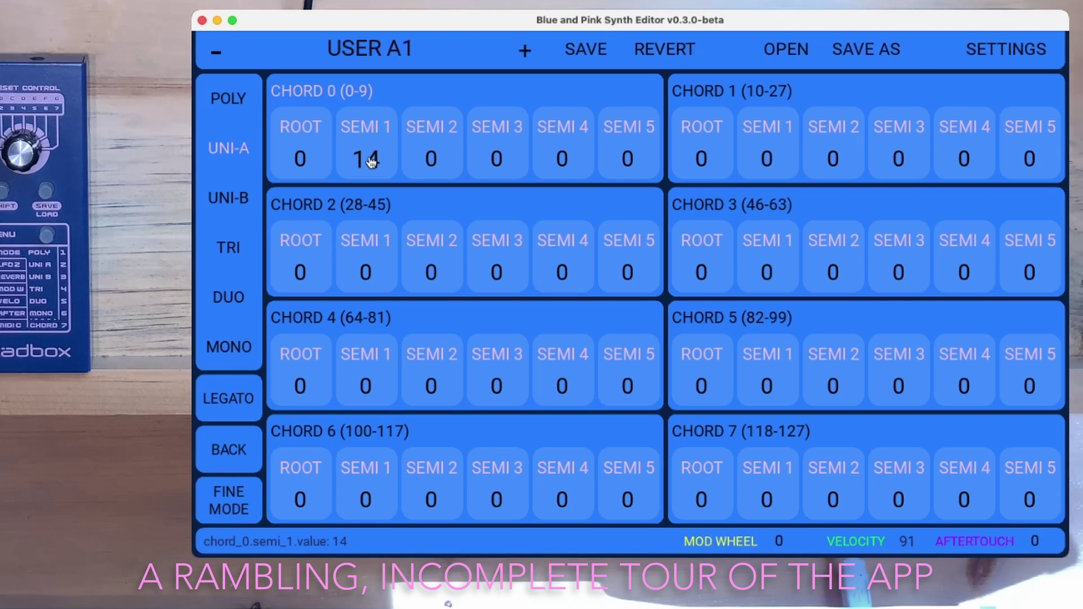
scroll(371, 163, down, 2)
scroll(371, 161, down, 1)
scroll(370, 161, up, 1)
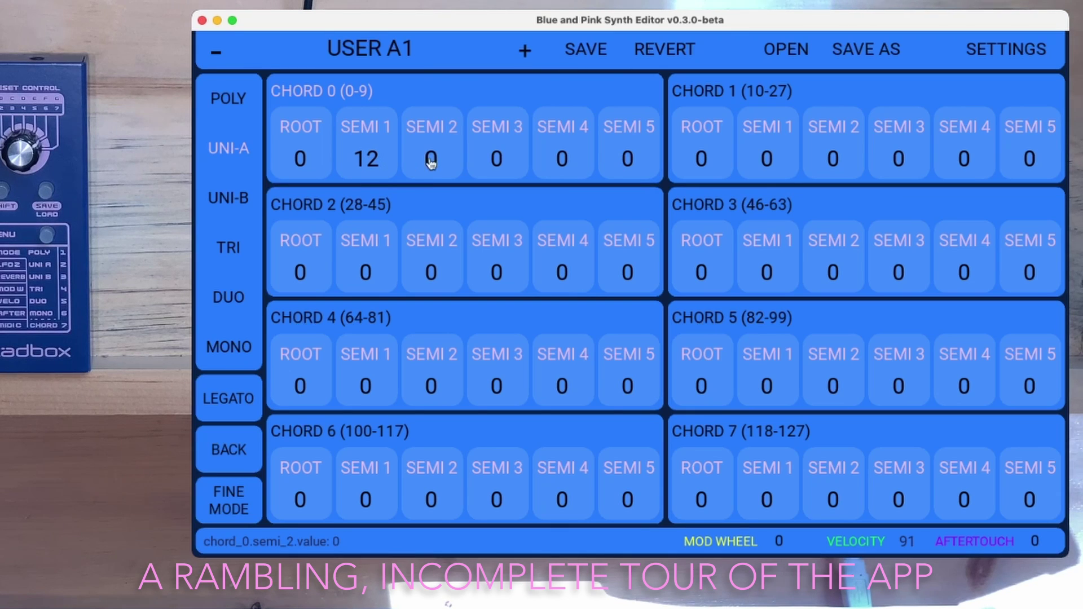
scroll(446, 159, down, 3)
scroll(447, 158, down, 10)
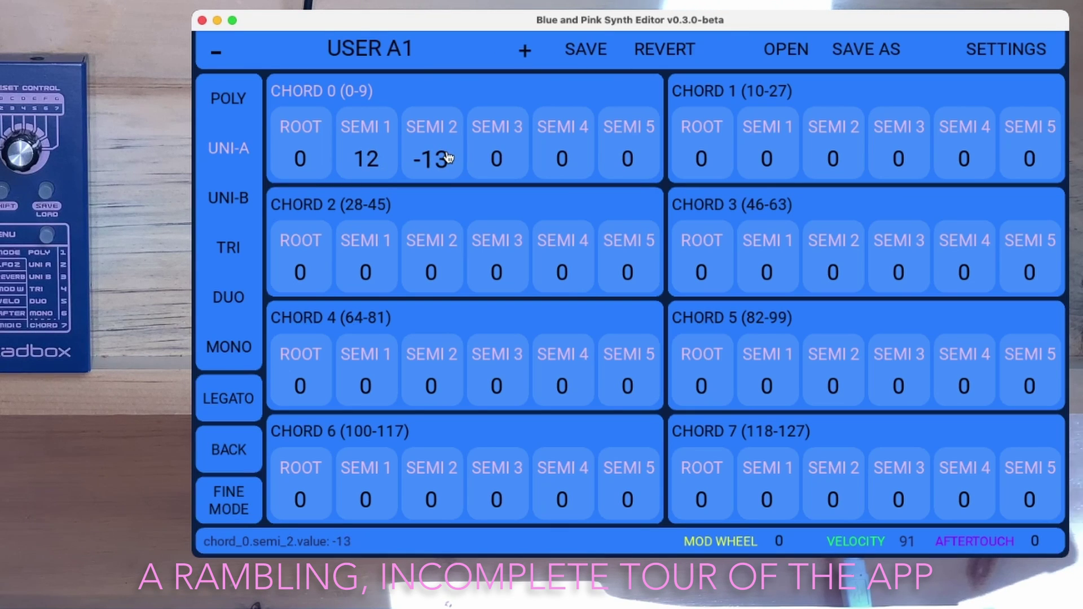
scroll(447, 158, up, 1)
scroll(501, 159, up, 20)
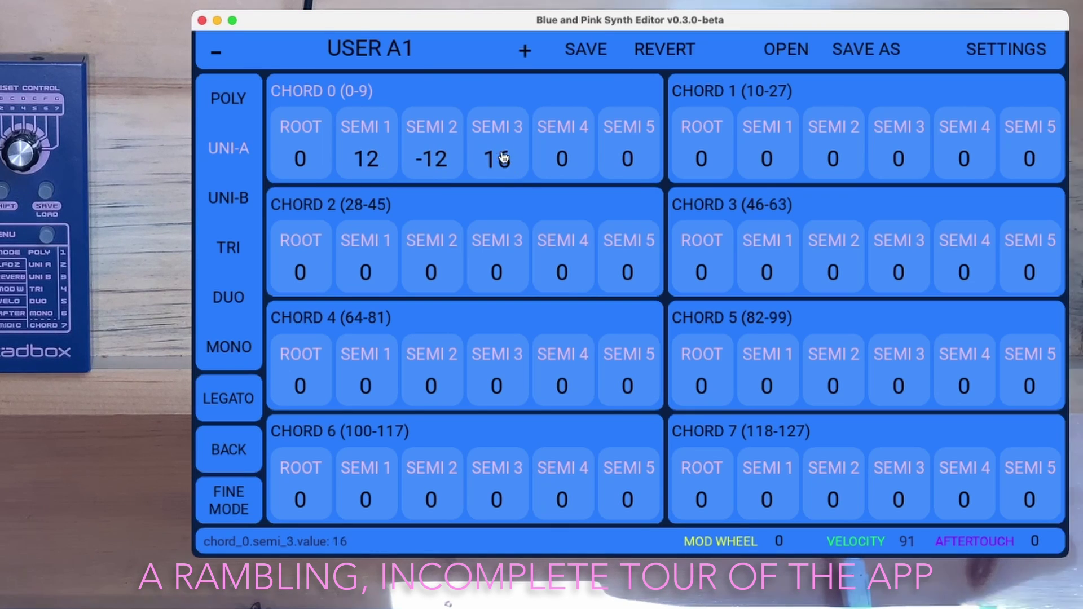
scroll(504, 158, up, 1)
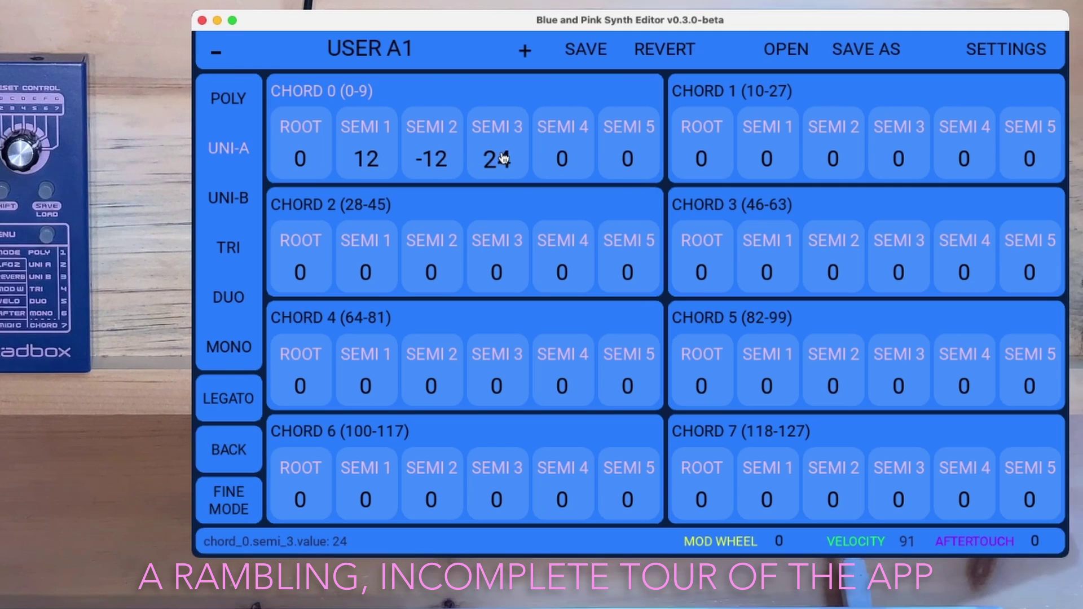
scroll(560, 163, up, 20)
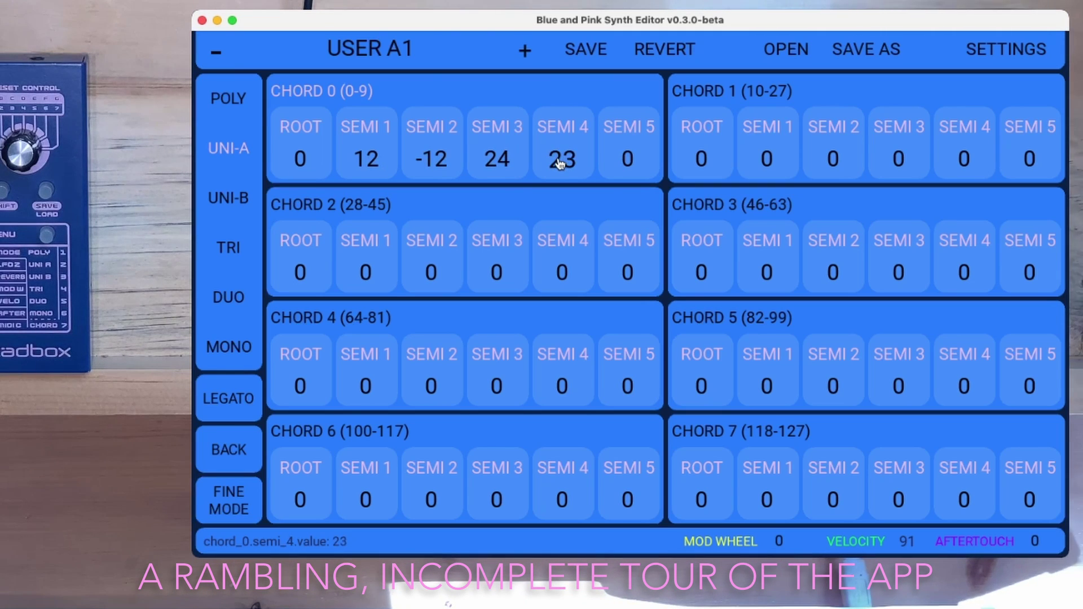
scroll(560, 163, down, 2)
scroll(560, 163, down, 2)
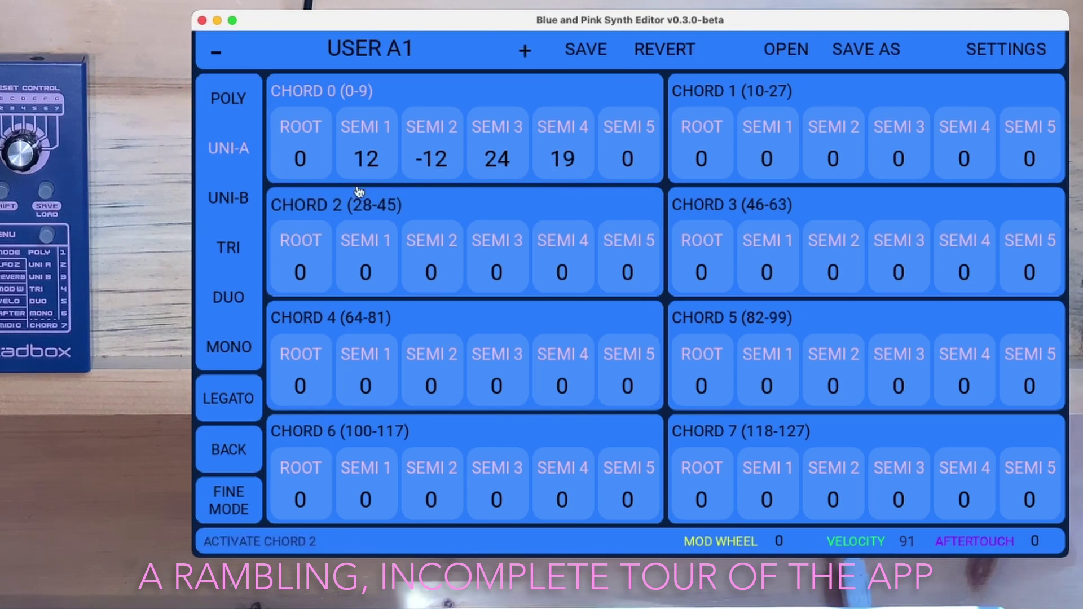
click(224, 453)
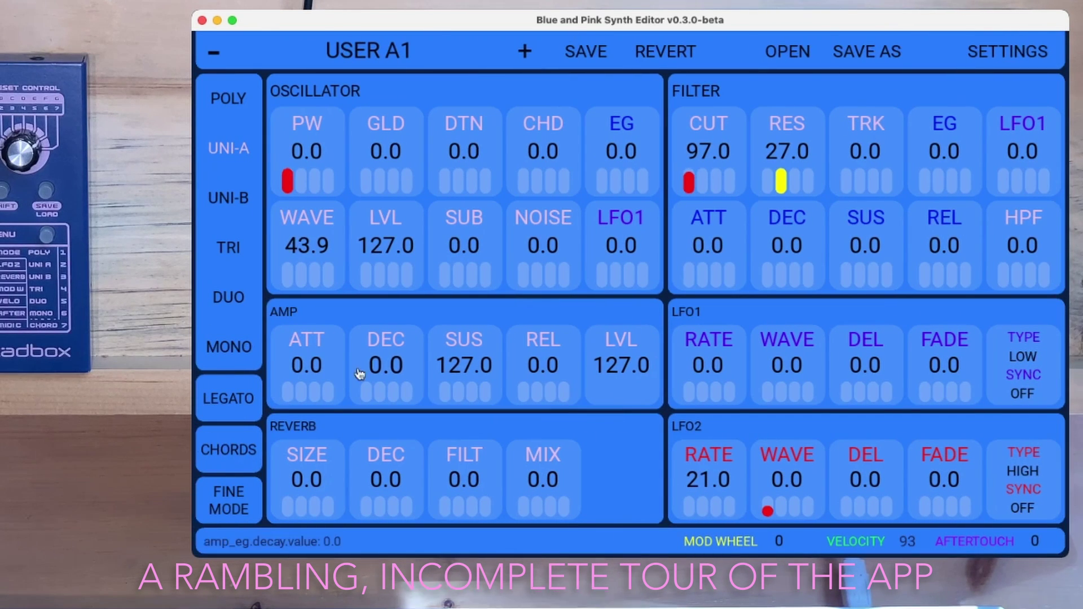
- Raise filter cutoff to 109.0 and LFO2 rate to 48.0
drag(704, 212, 715, 116)
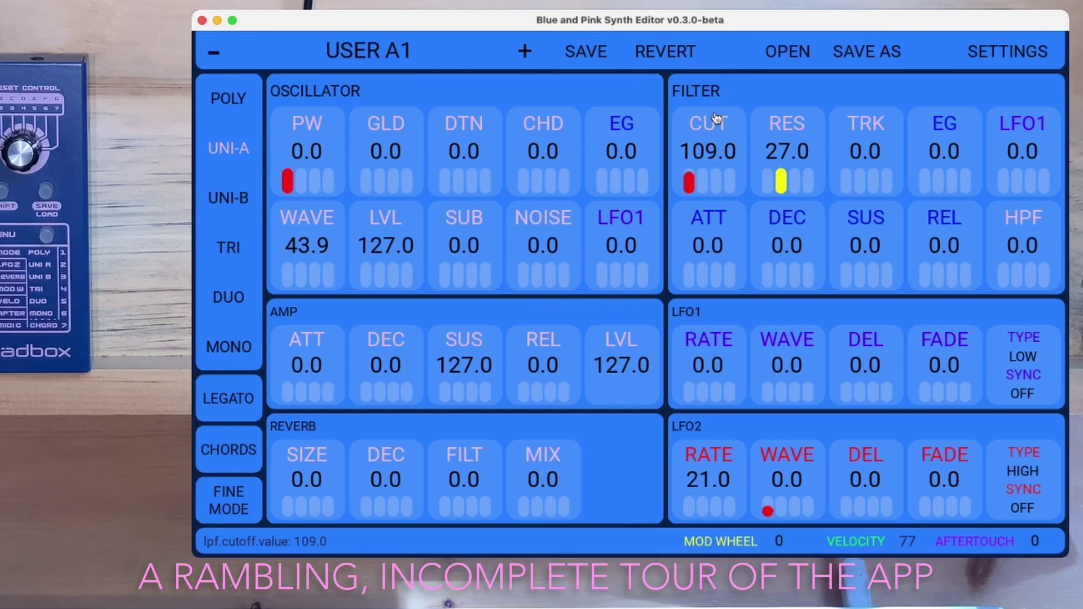
drag(719, 491, 719, 414)
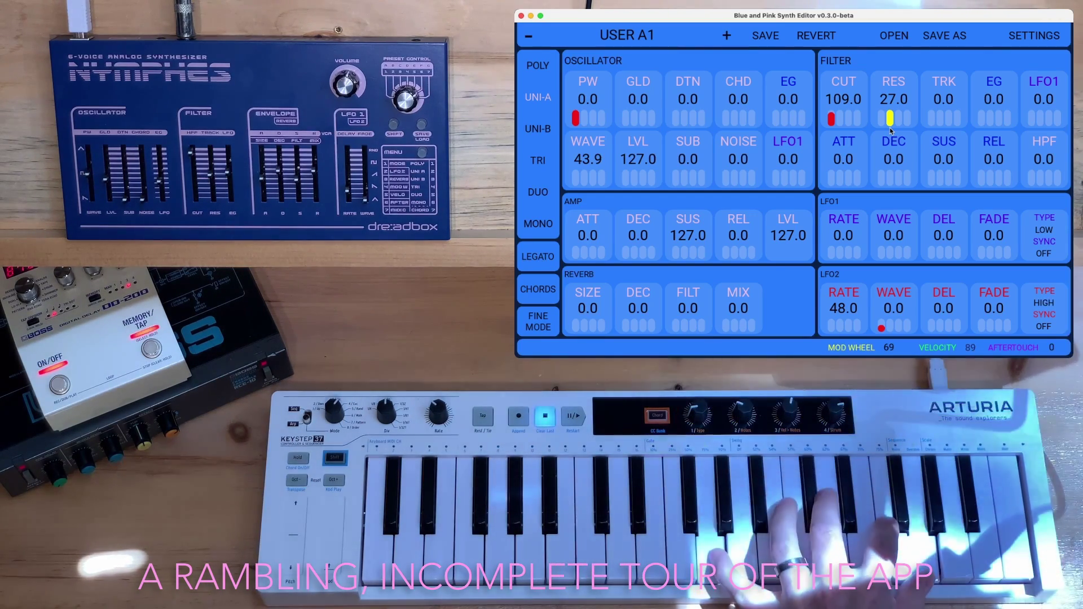
mouse_move(891, 122)
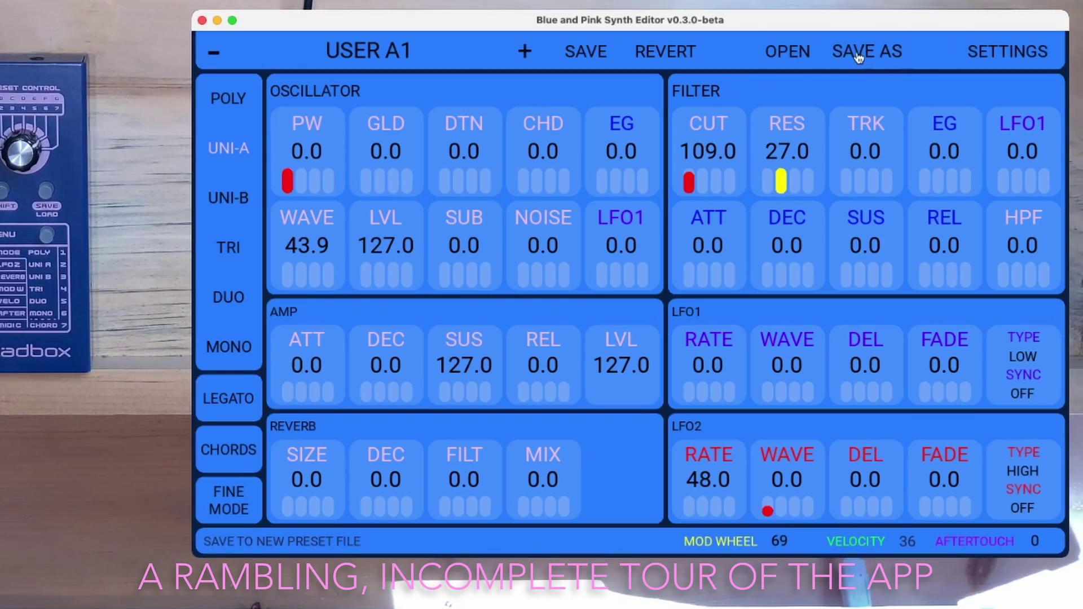
- Save the sound as a new preset named 'cool sweep'
click(862, 53)
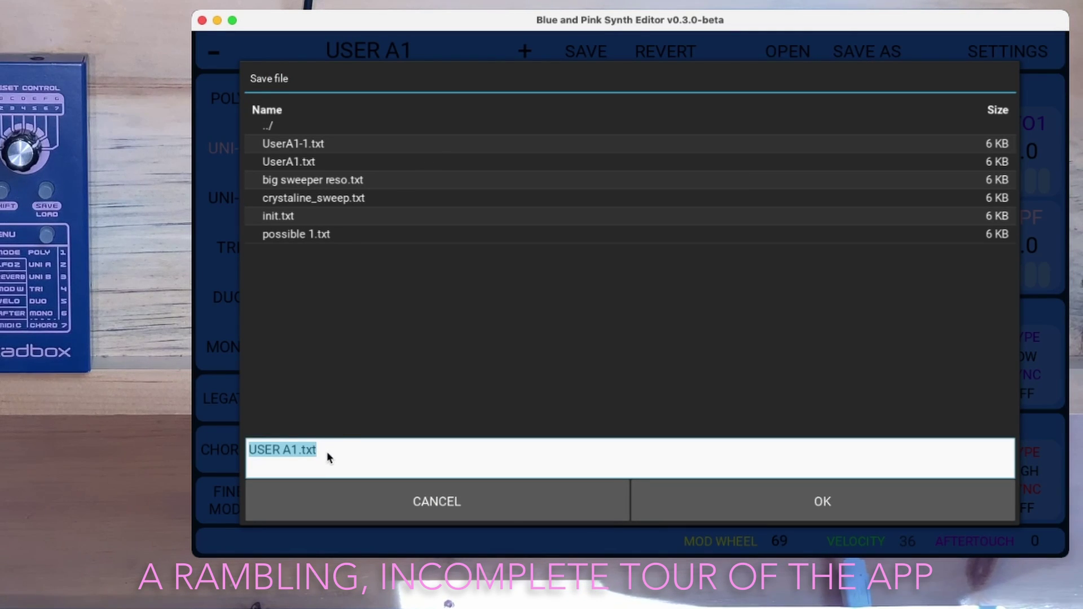
text(cool sweep)
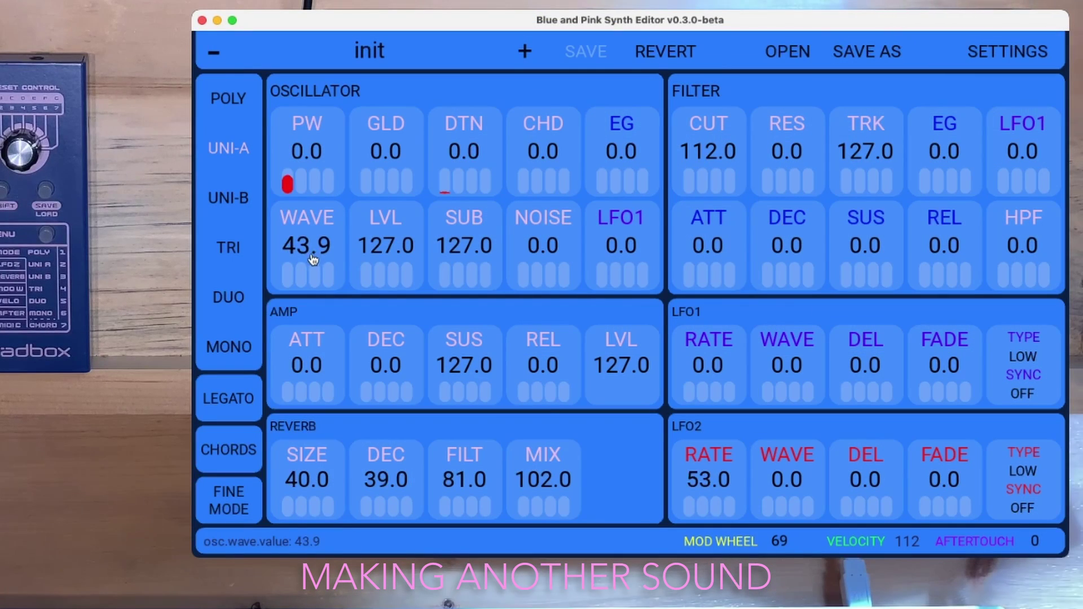
- Set the init preset's oscillator wave to 0.0, then view its chords
drag(307, 251, 320, 274)
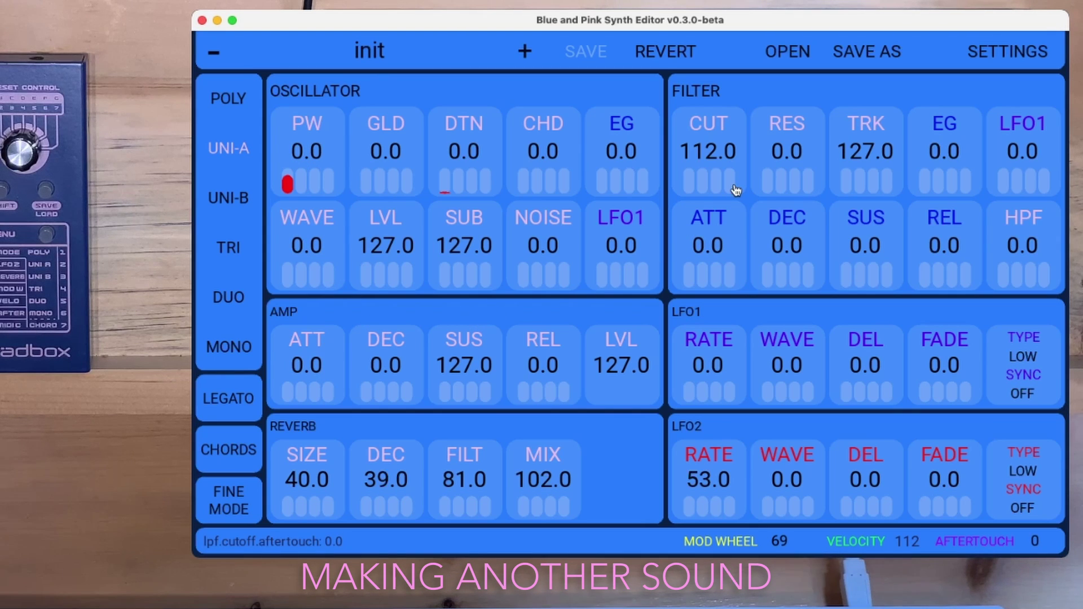
click(236, 446)
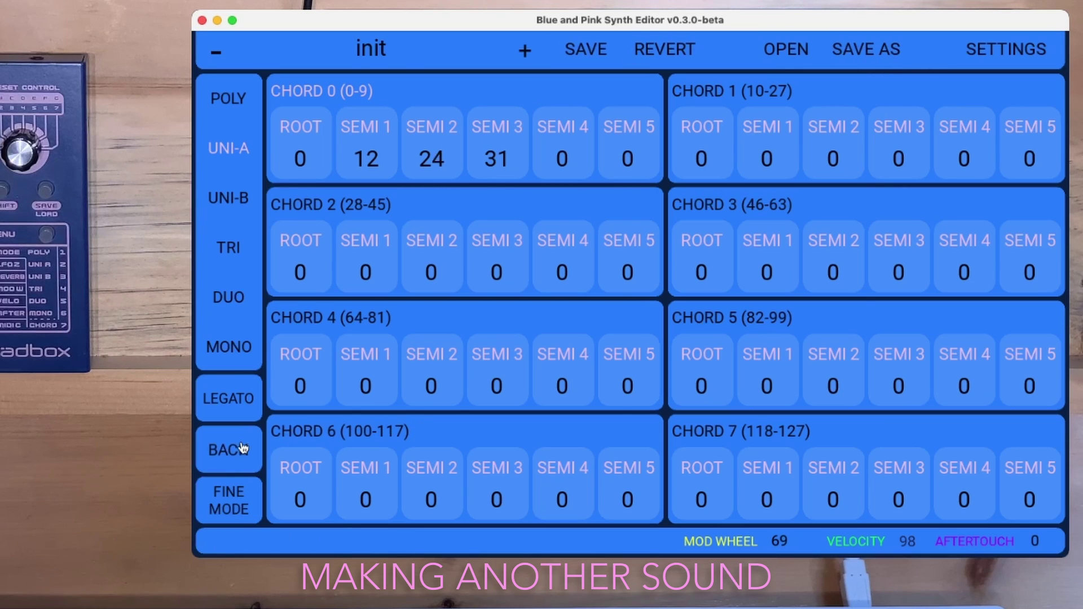
- Return to the main synth page and lower the filter cutoff from 112 to 40.0
click(225, 449)
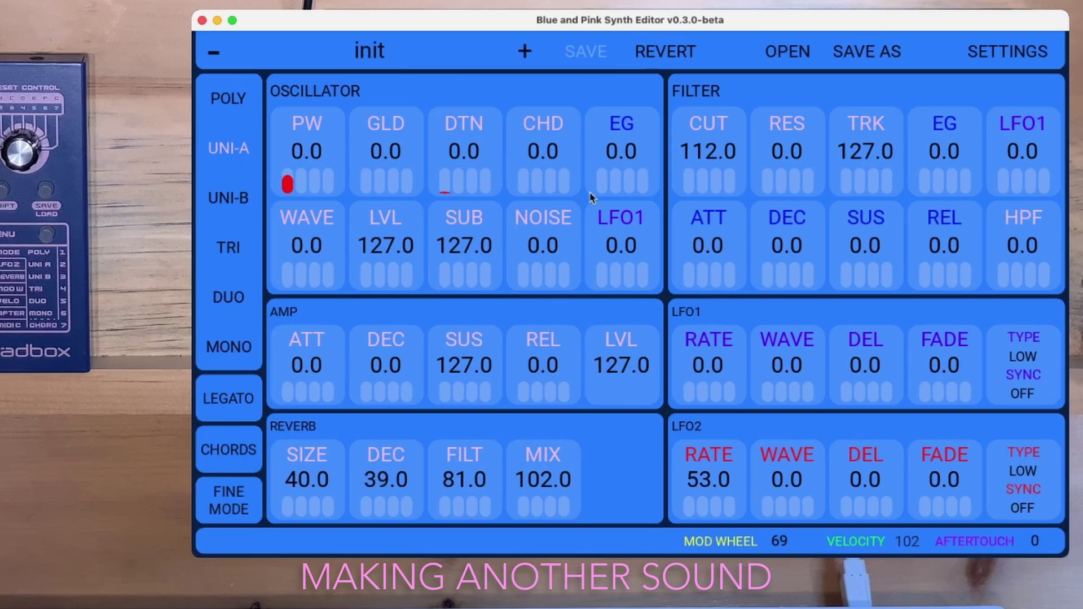
drag(708, 157, 708, 212)
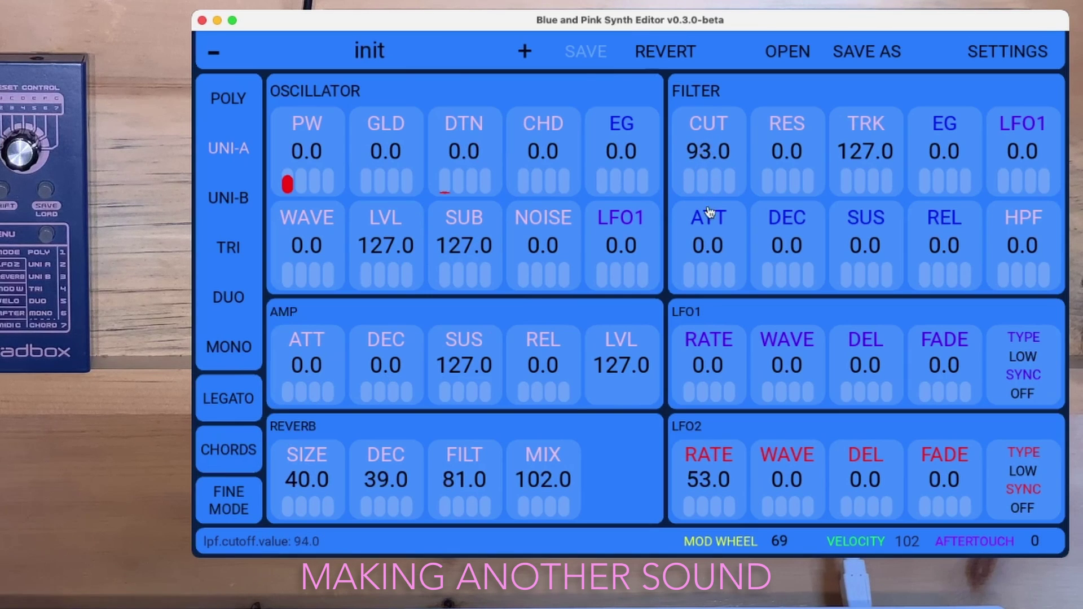
drag(704, 261, 697, 318)
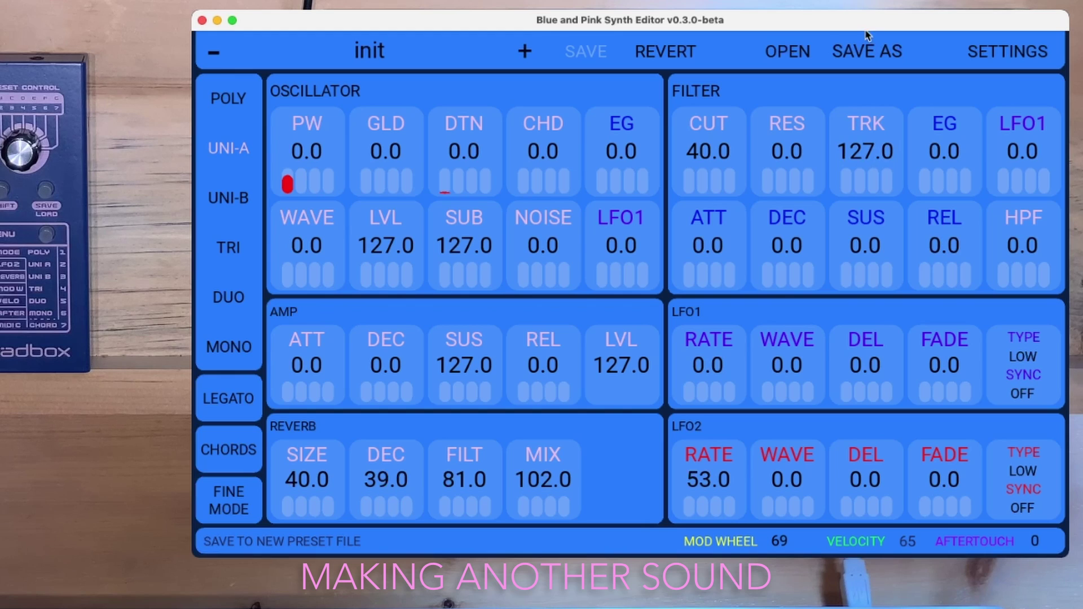
- Save the current sound as a new preset file named 'castle', fixing the mistyped name
click(866, 51)
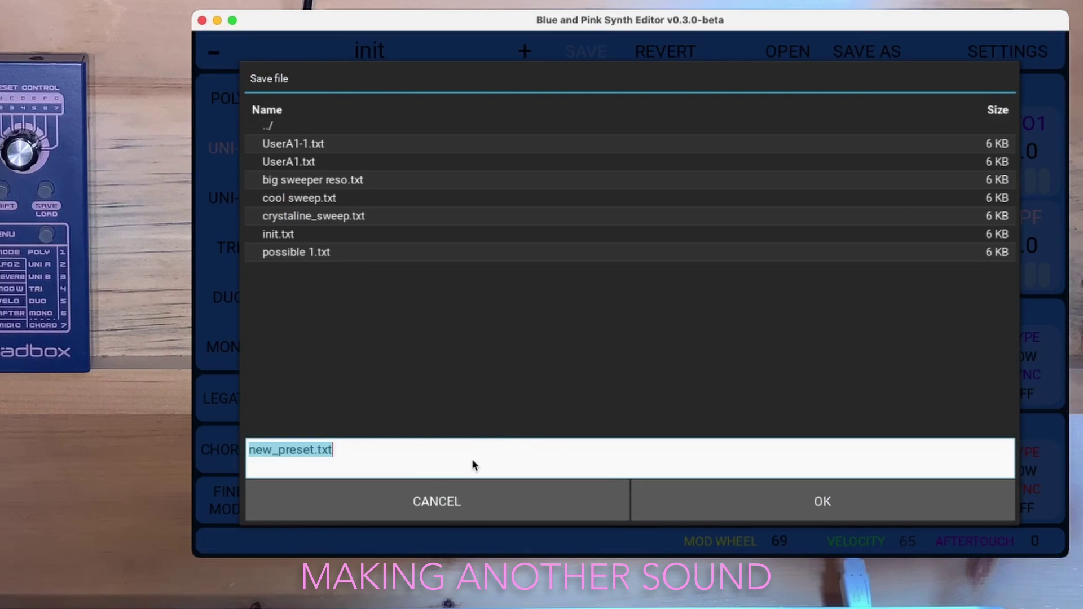
text(castkle)
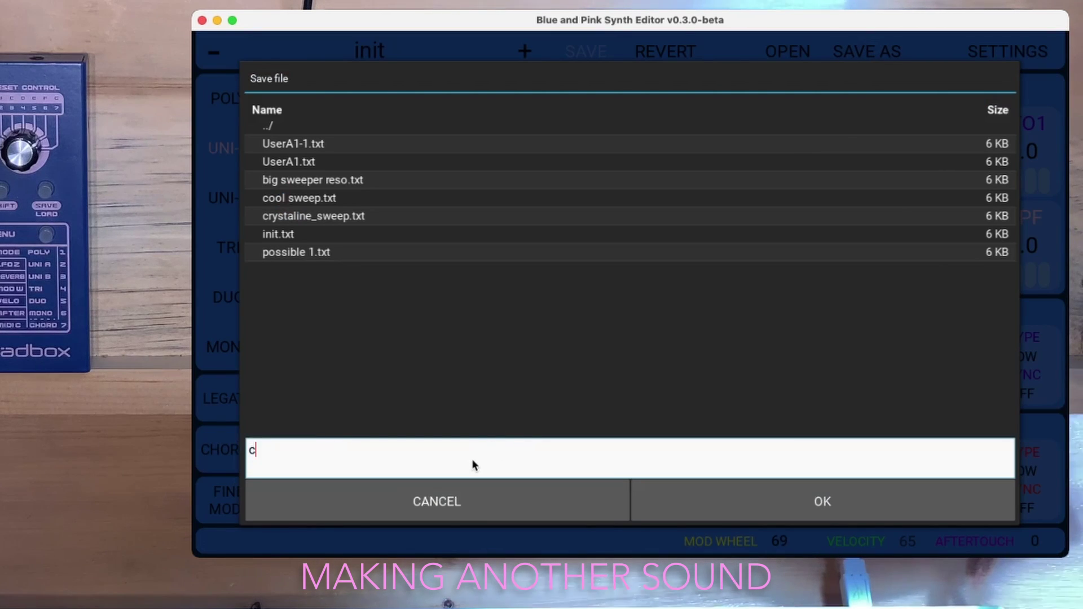
key(BackSpace)
key(BackSpace)
key(BackSpace)
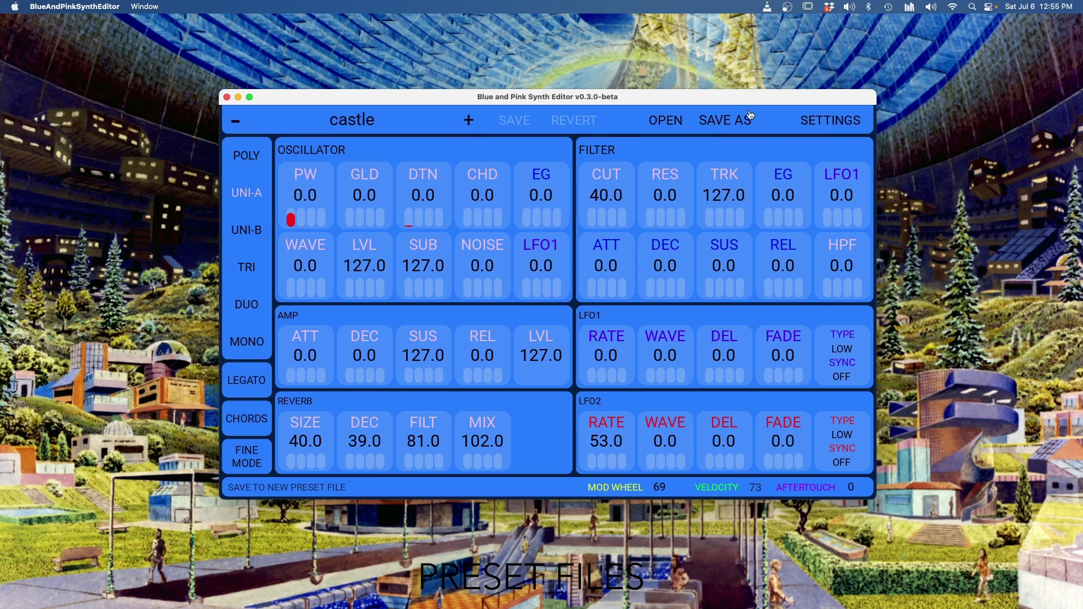
- From Settings, show the presets folder in Finder and bring up castle.txt's context menu
click(833, 119)
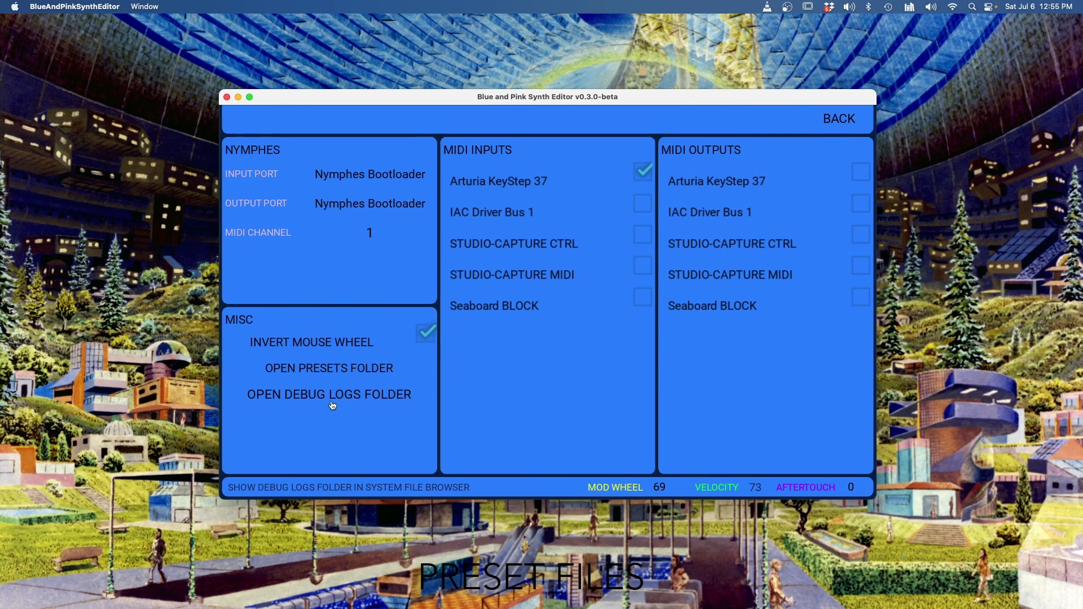
click(338, 368)
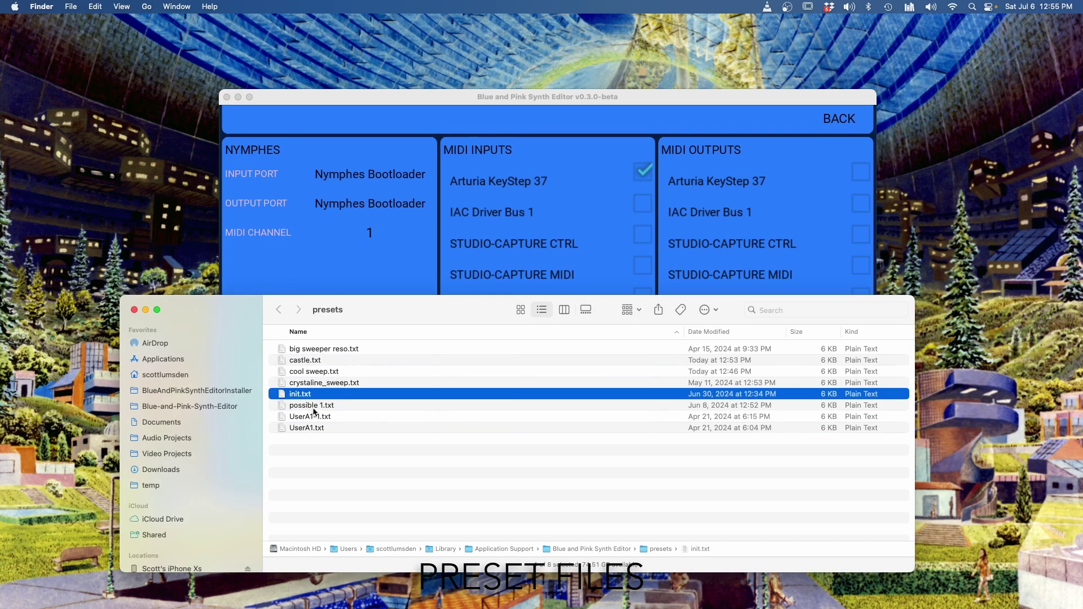
click(313, 361)
right_click(316, 362)
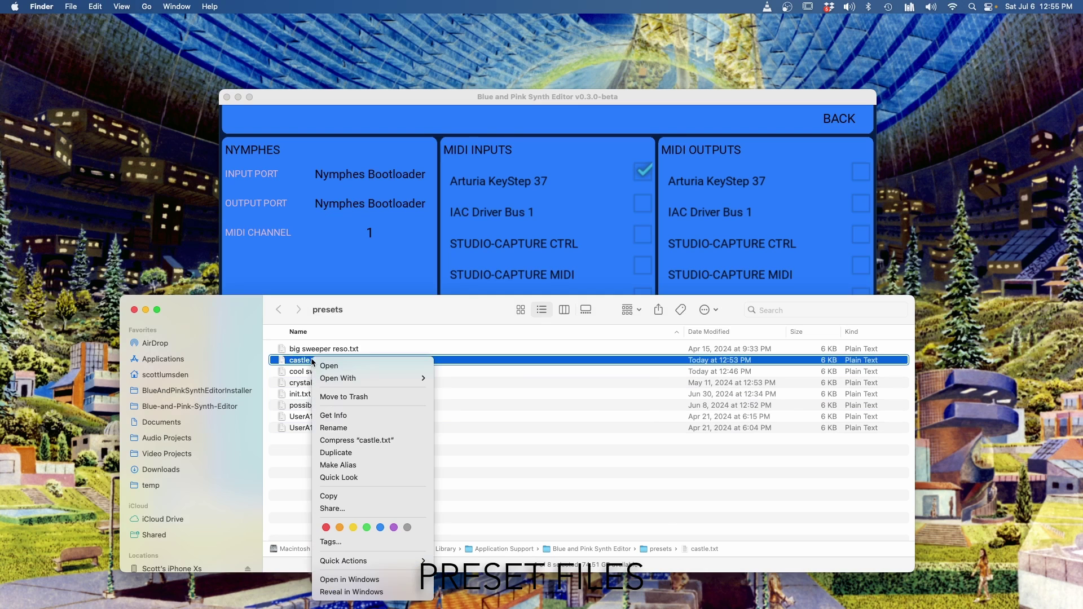
- Open castle.txt in TextEdit, enlarge the window to read its parameter list, then close it
mouse_move(350, 378)
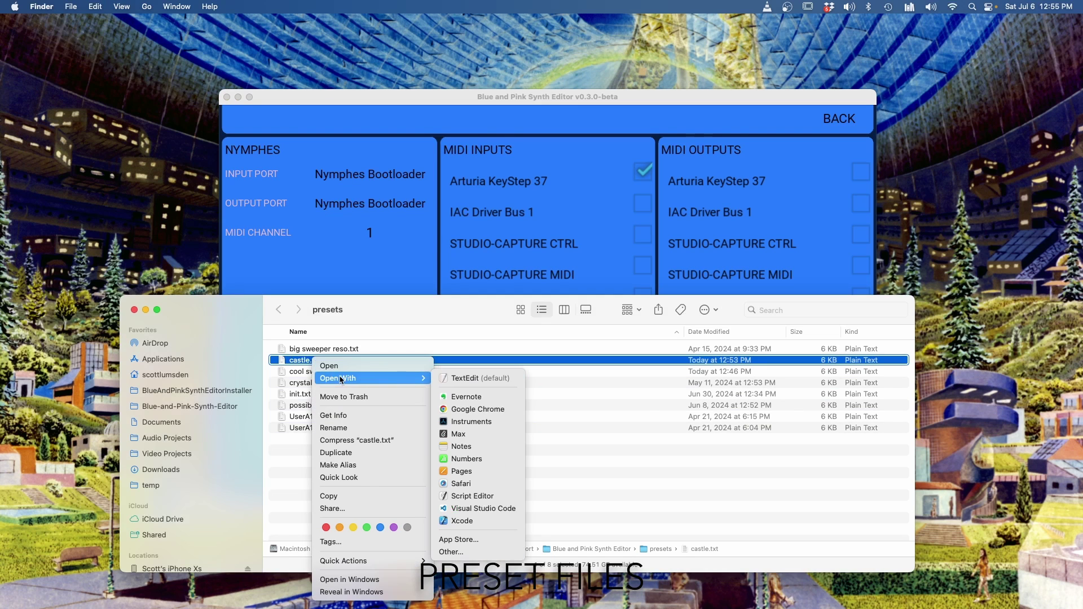
click(457, 377)
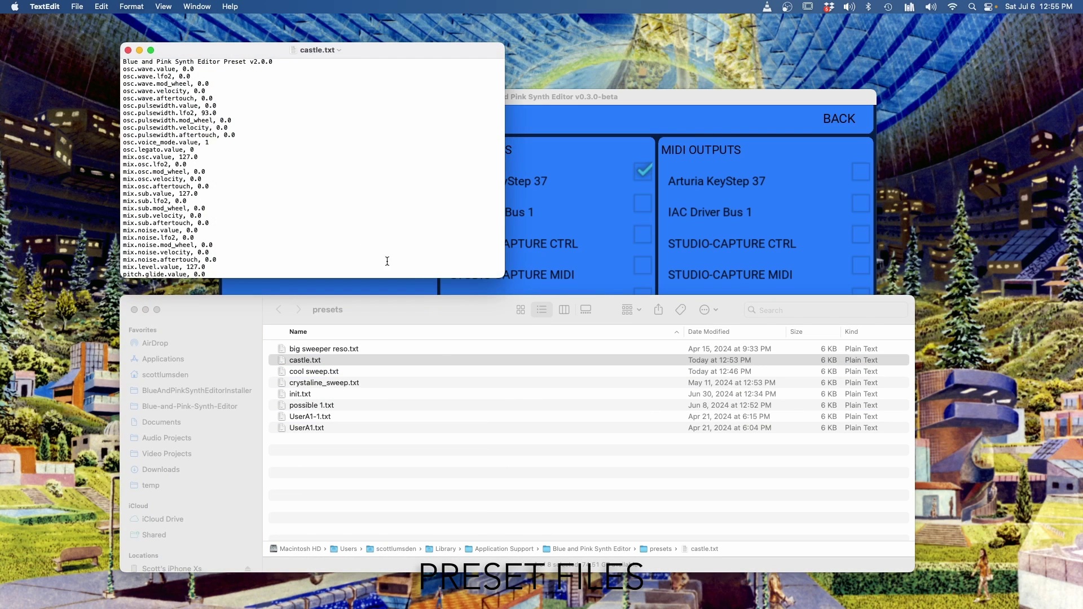
drag(457, 279, 458, 608)
scroll(207, 228, down, 20)
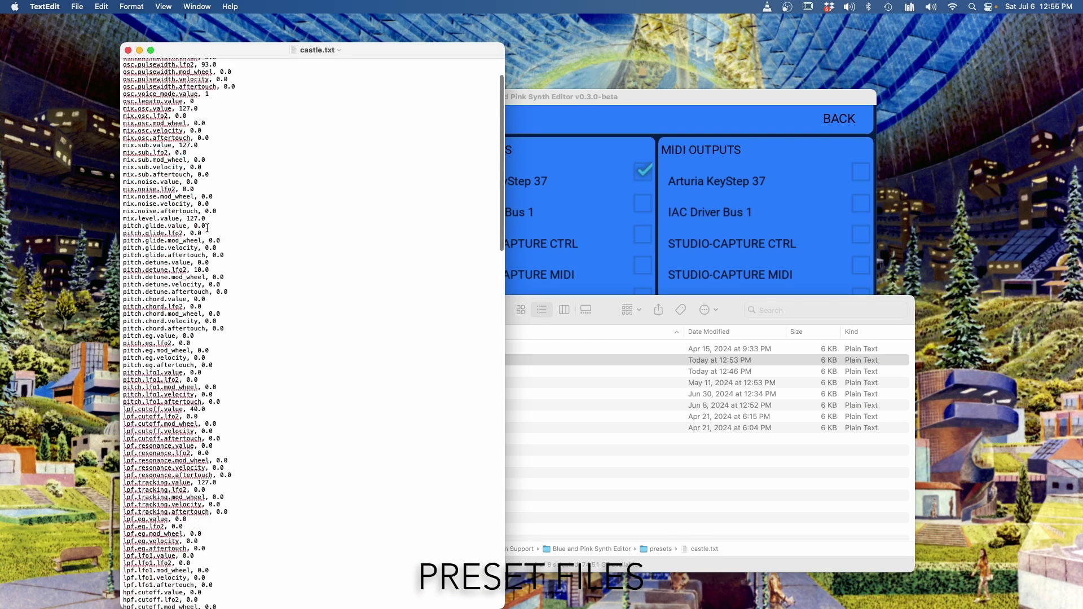
scroll(206, 228, up, 20)
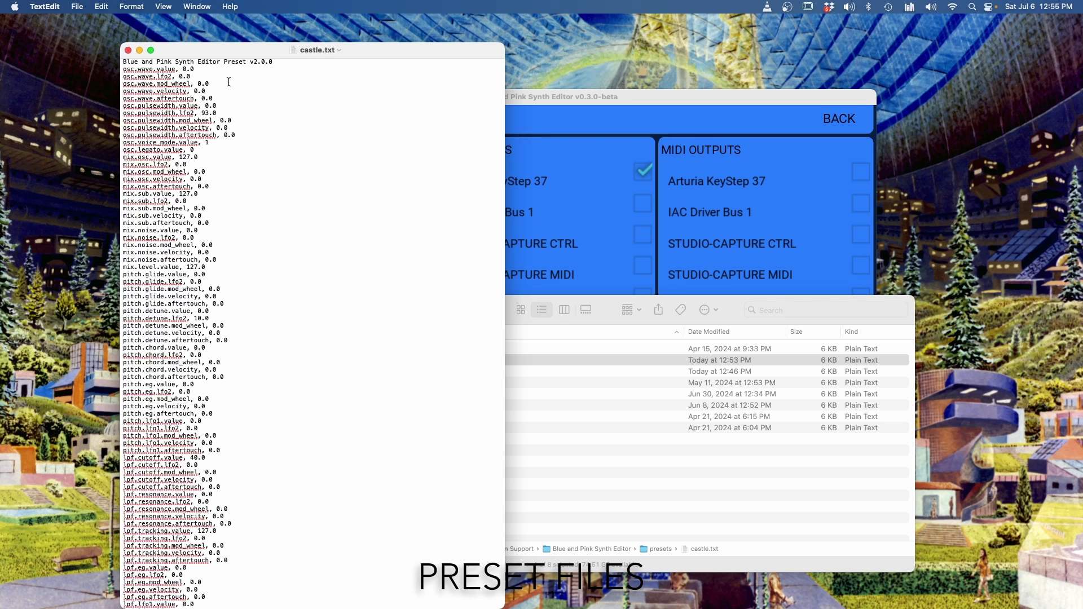
click(128, 50)
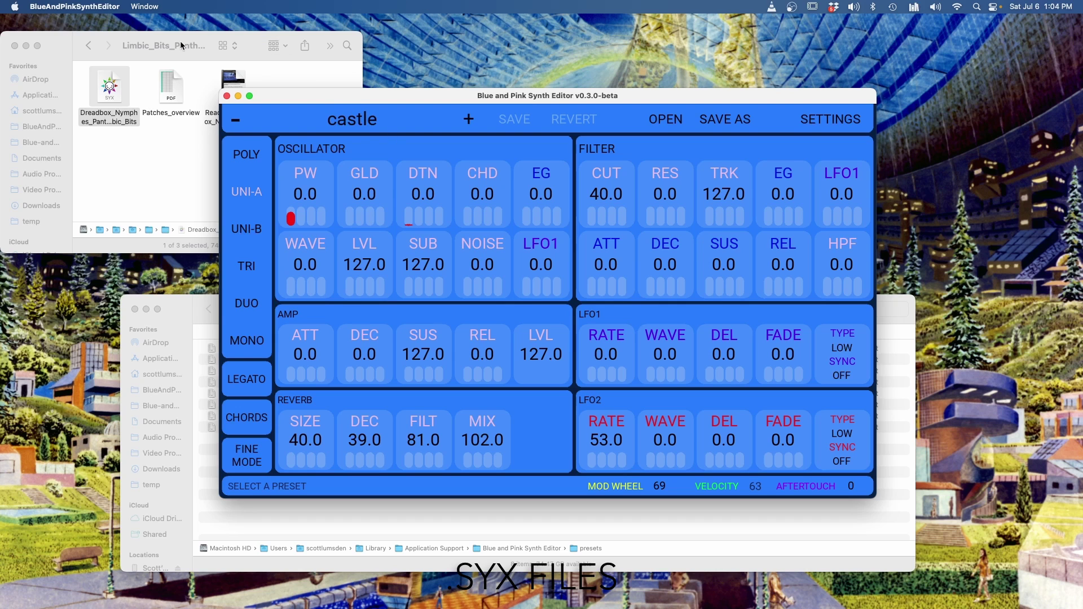
- Drag the Dreadbox Nymphes Pantheon .syx pack onto the editor and browse the new Dreadbox presets folder
click(66, 43)
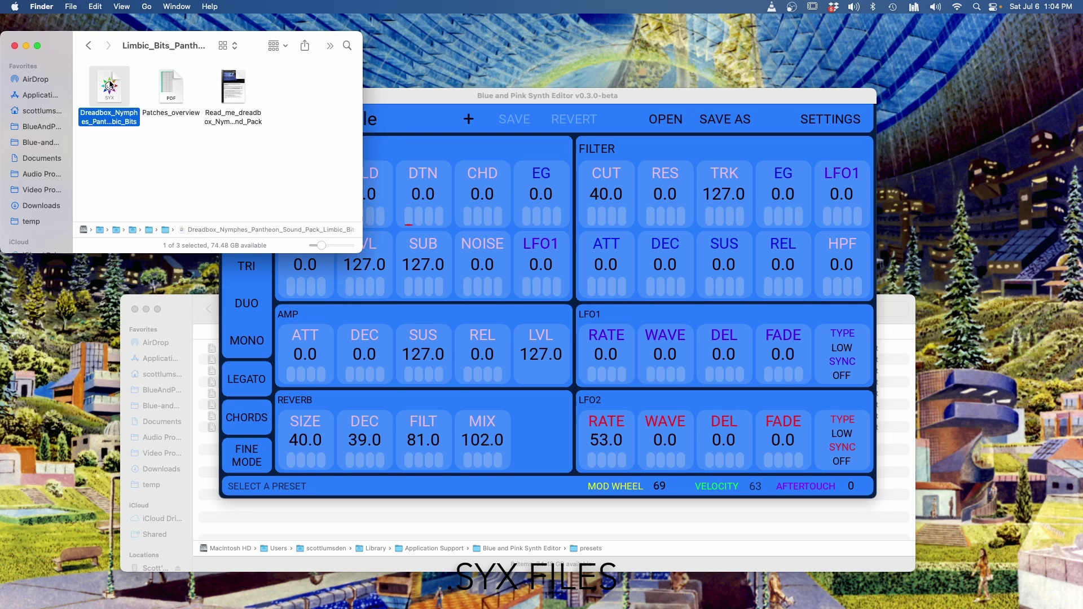
drag(110, 84, 443, 231)
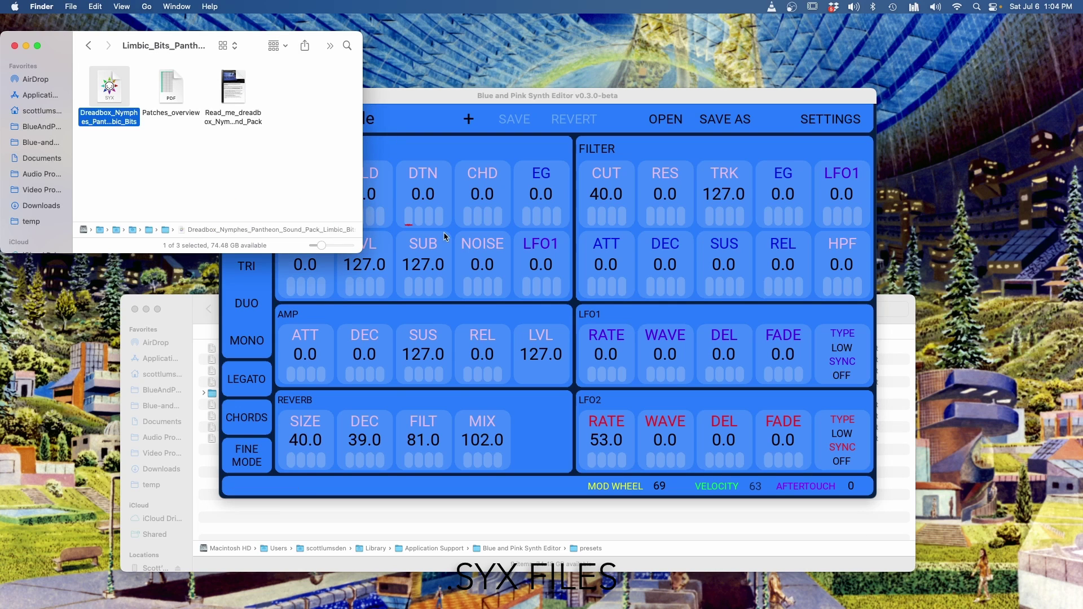
click(181, 308)
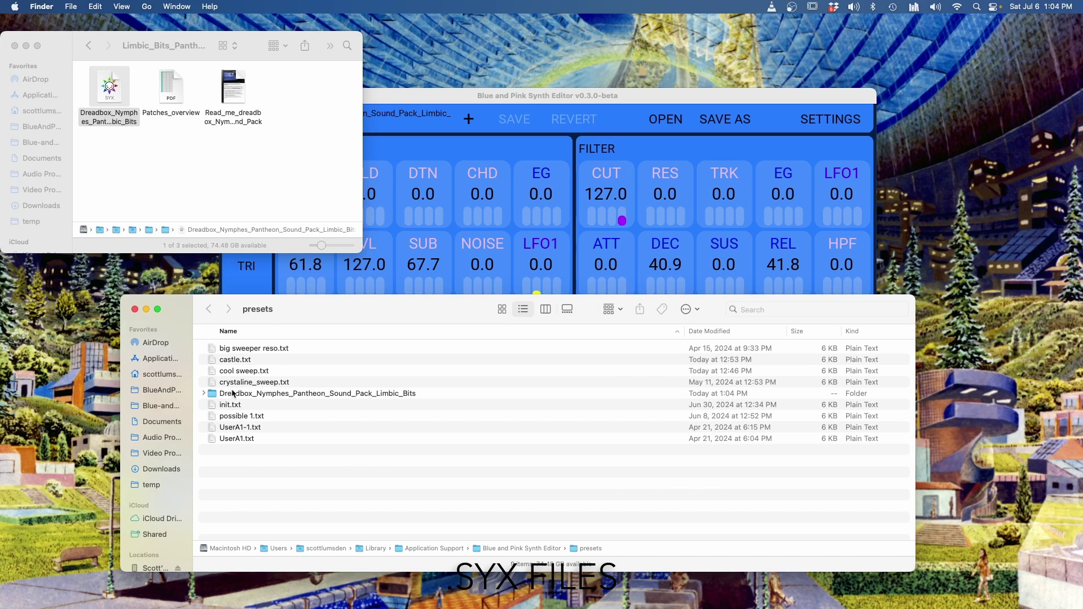
click(205, 393)
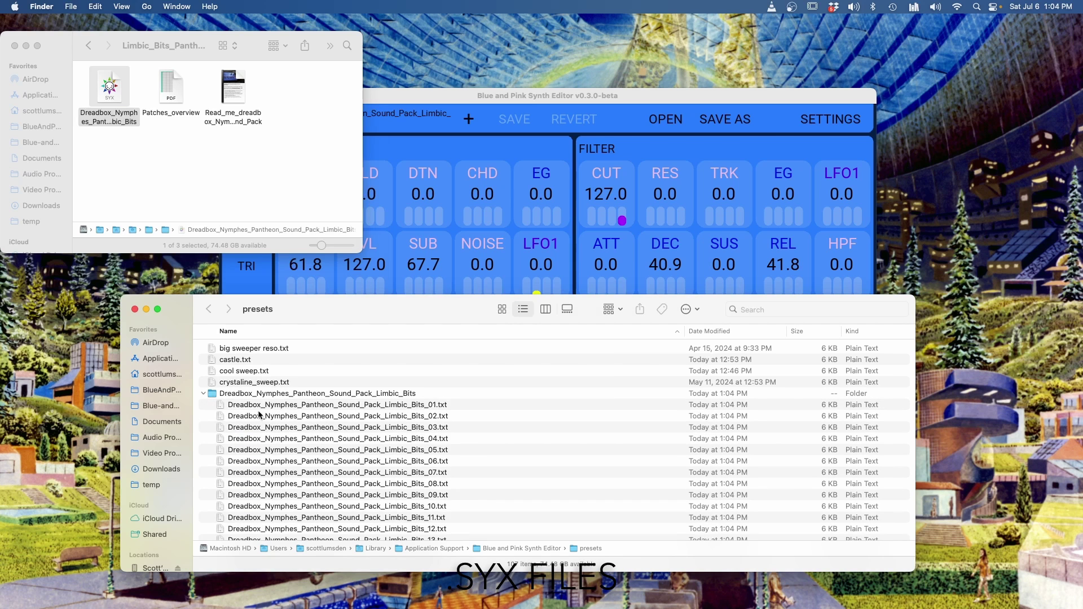
scroll(259, 414, down, 10)
scroll(259, 414, down, 10)
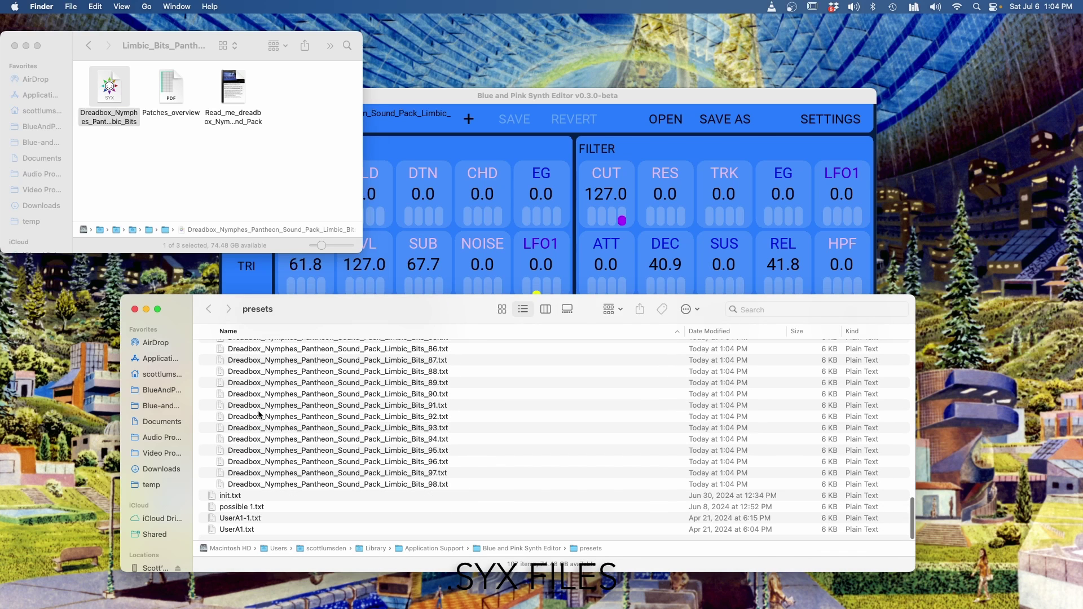
scroll(259, 414, up, 5)
scroll(259, 414, up, 10)
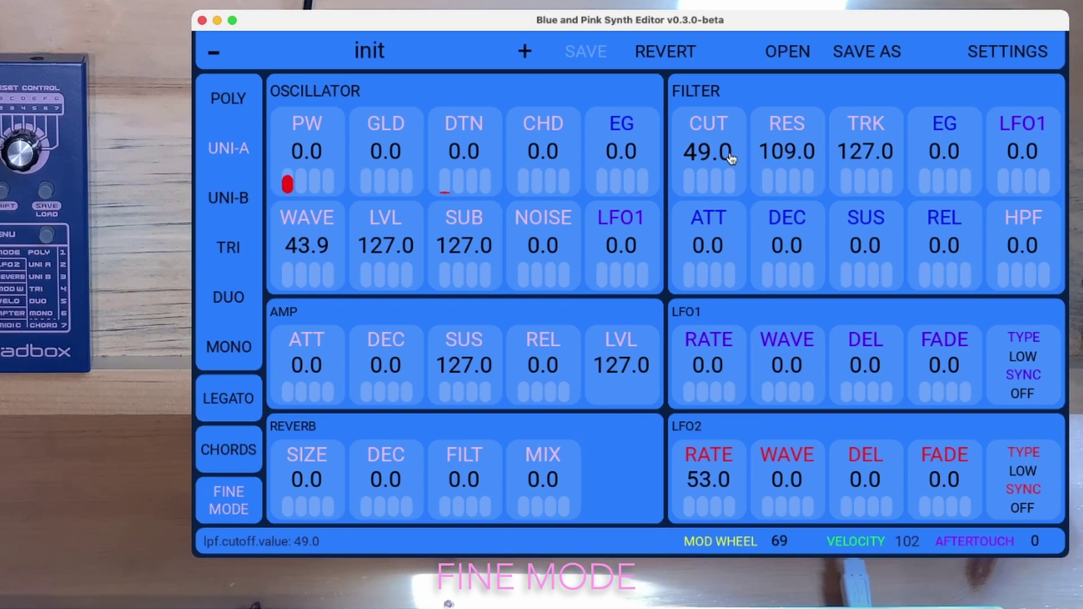
- Wheel the filter cutoff in fine steps from 49.0 up to 52.3, then switch Fine Mode off
scroll(732, 159, up, 7)
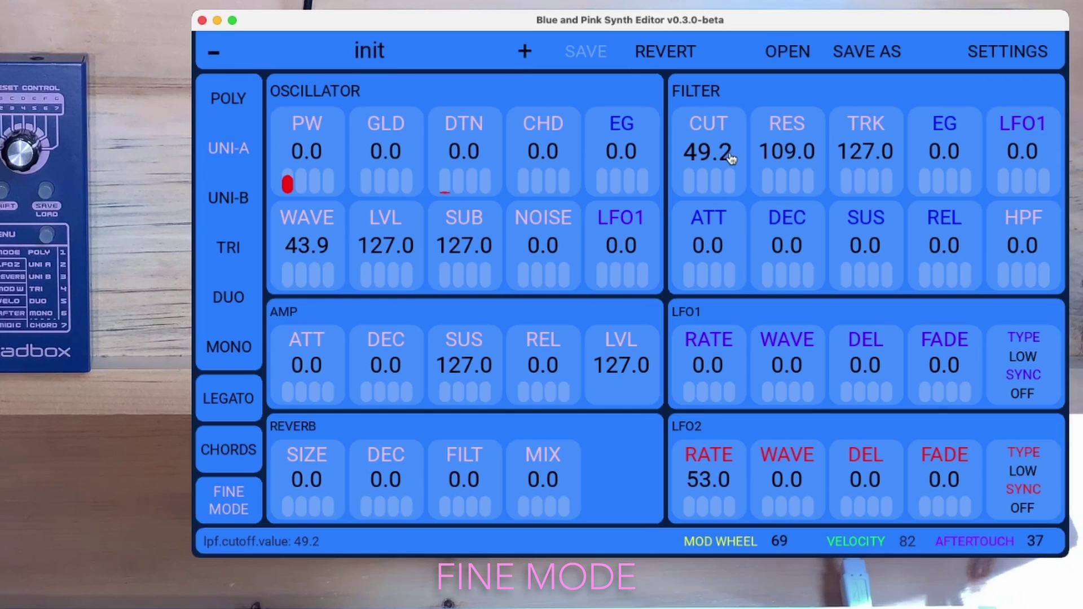
scroll(731, 159, up, 1)
scroll(732, 159, down, 5)
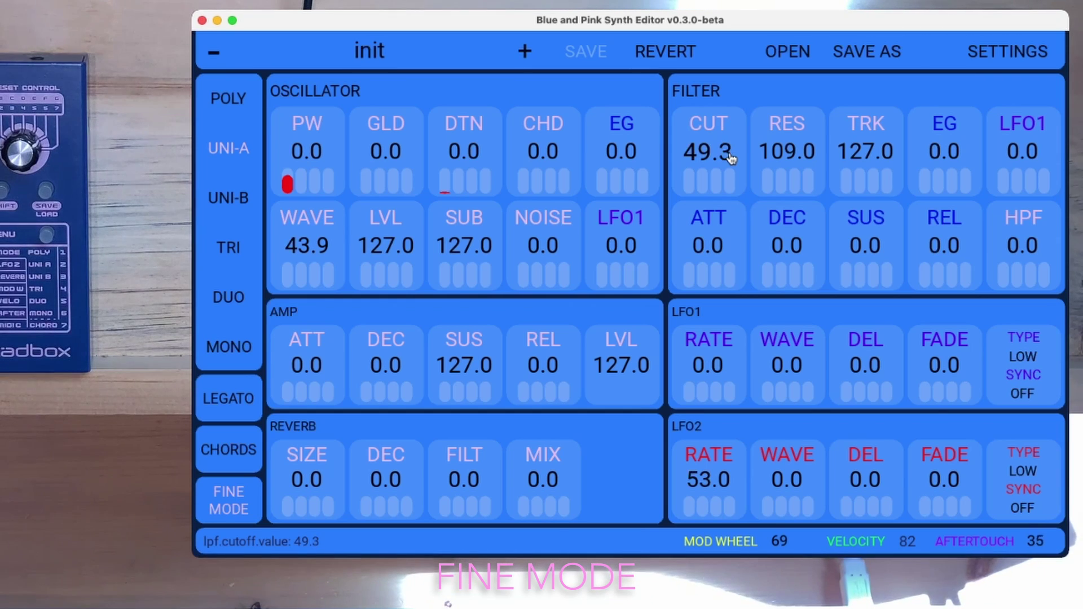
scroll(732, 159, up, 2)
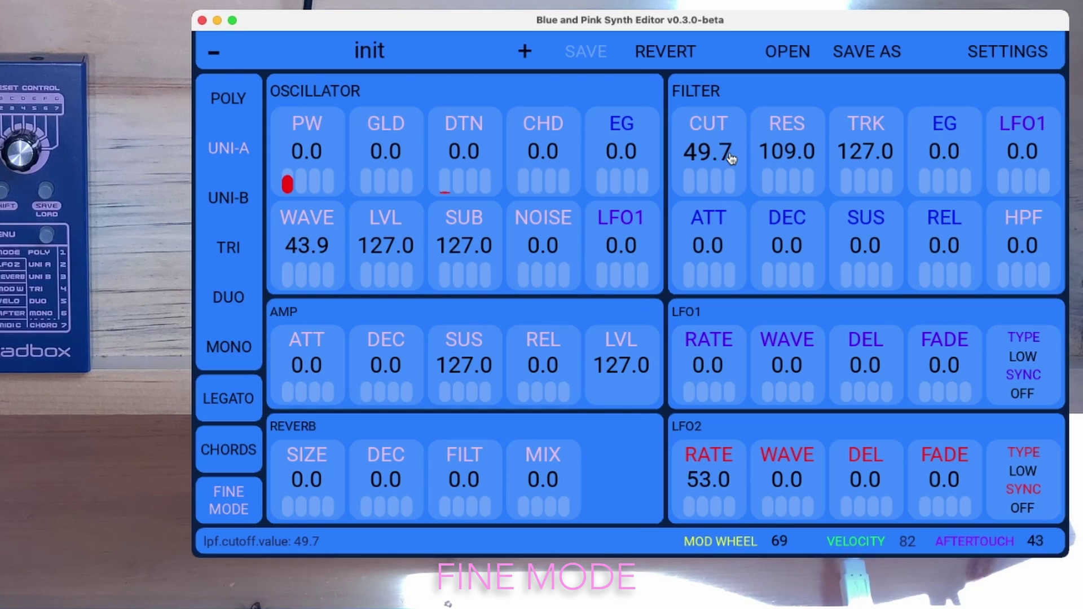
scroll(731, 159, up, 3)
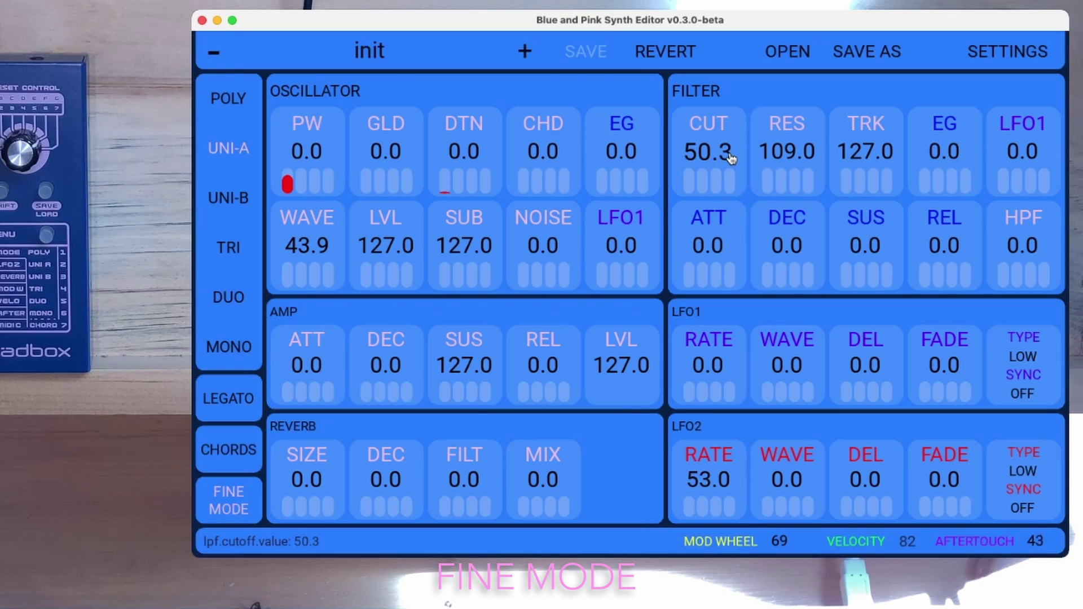
scroll(731, 159, down, 2)
scroll(731, 159, up, 1)
scroll(731, 159, up, 11)
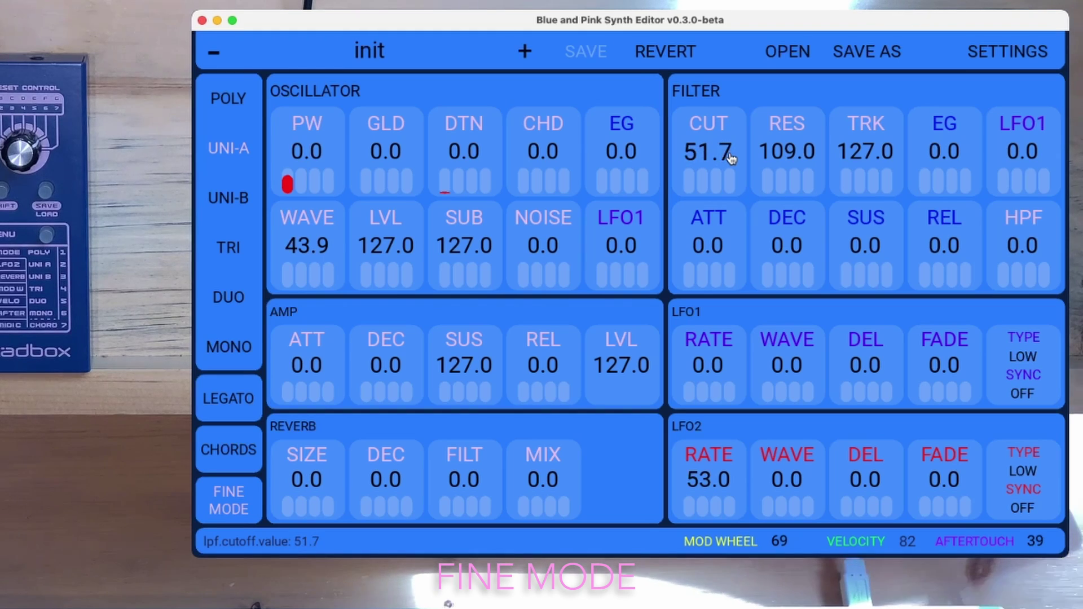
scroll(731, 159, up, 6)
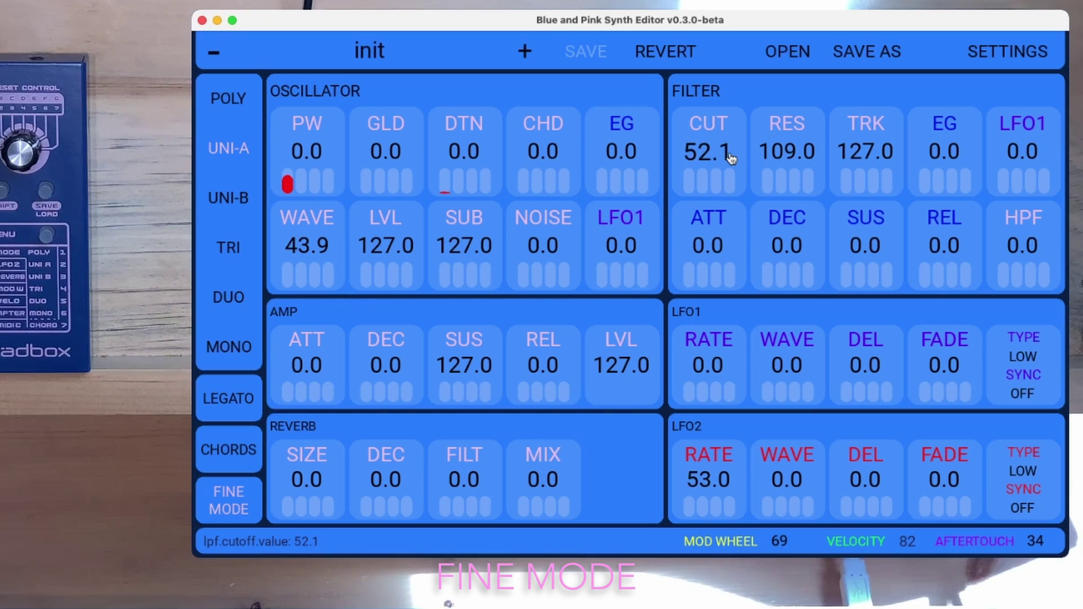
scroll(732, 159, up, 1)
scroll(732, 159, down, 2)
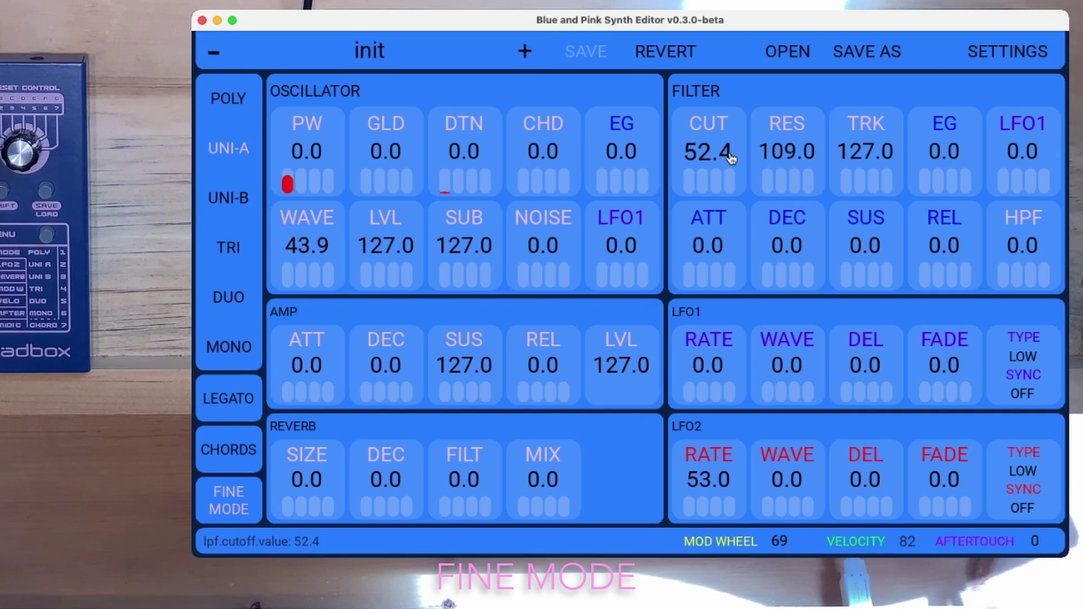
click(224, 501)
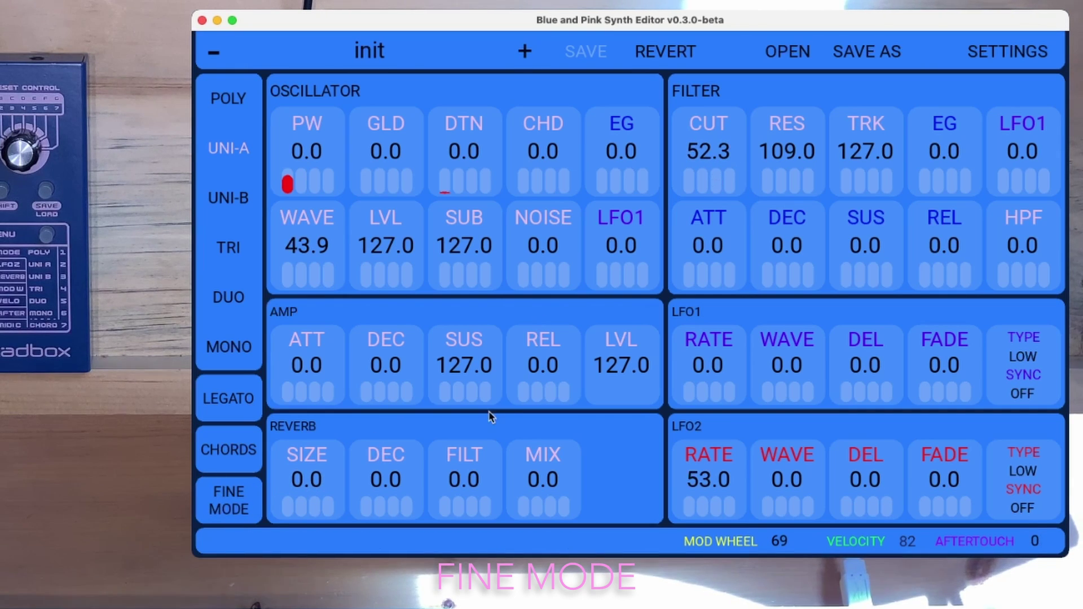